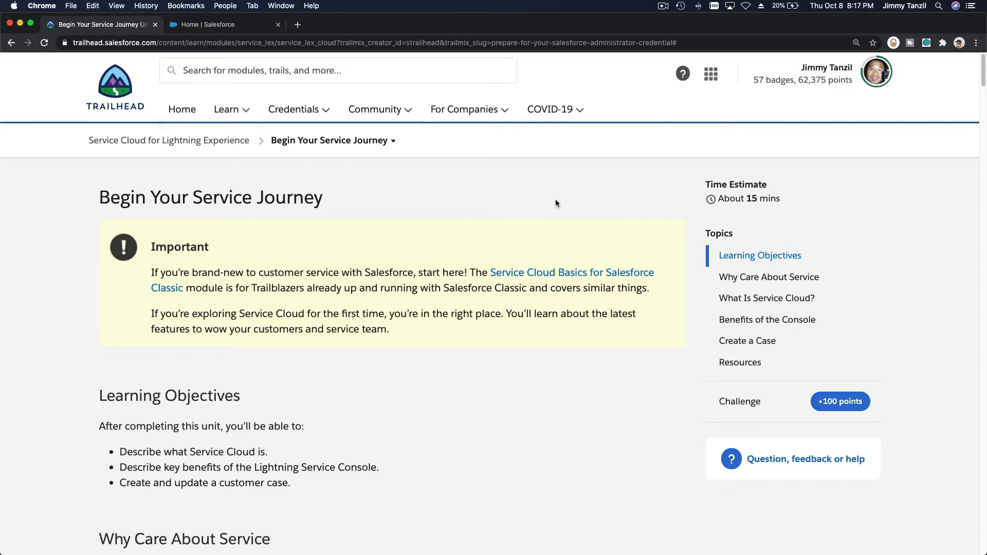
Read through the Begin Your Service Journey unit from the learning objectives to the console screenshot under Benefits of the Console
scroll(514, 347, down, 4)
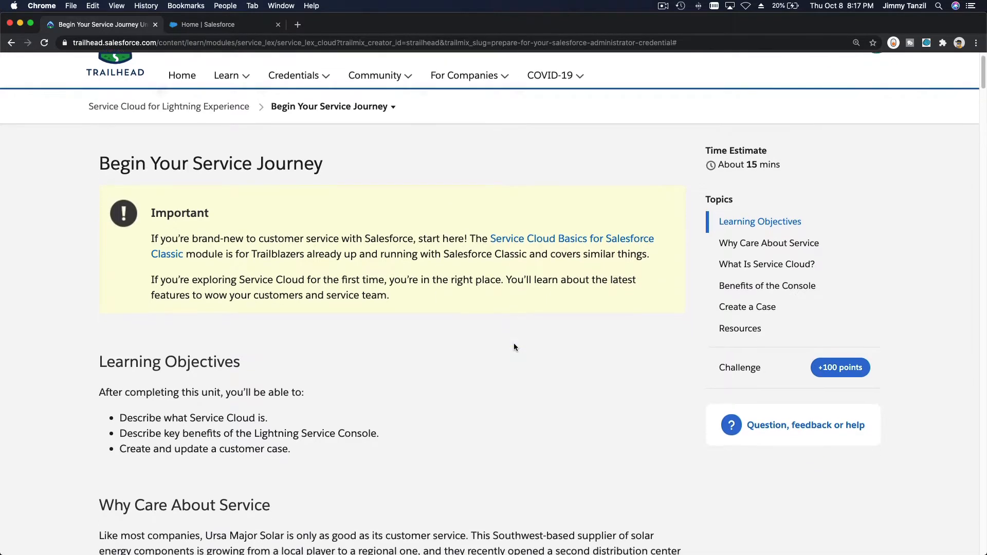
scroll(572, 369, down, 2)
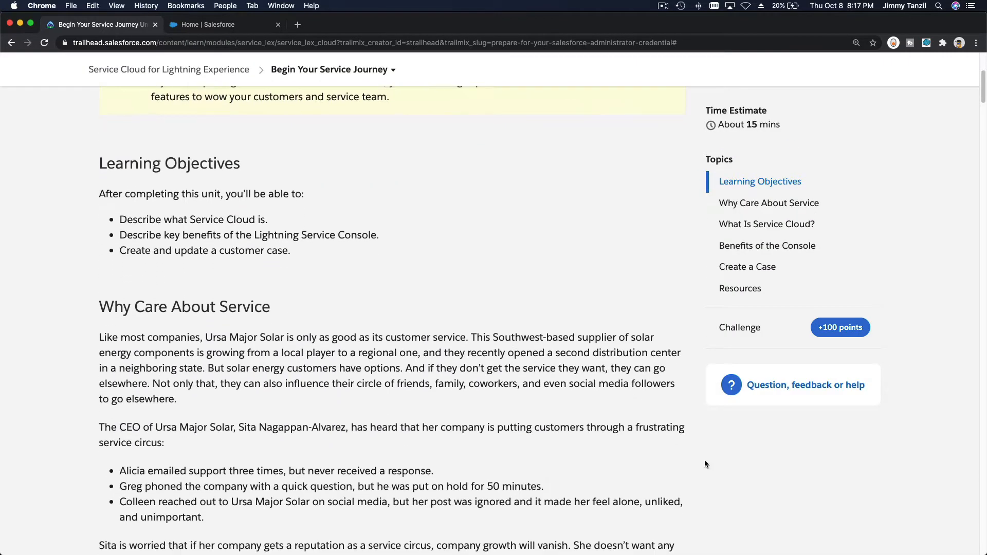
scroll(751, 465, down, 12)
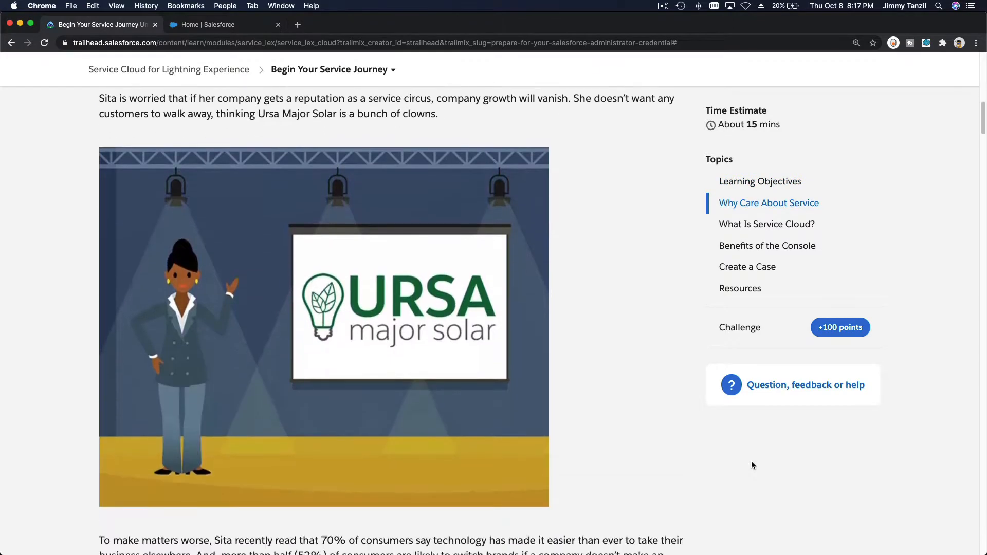
scroll(752, 464, down, 8)
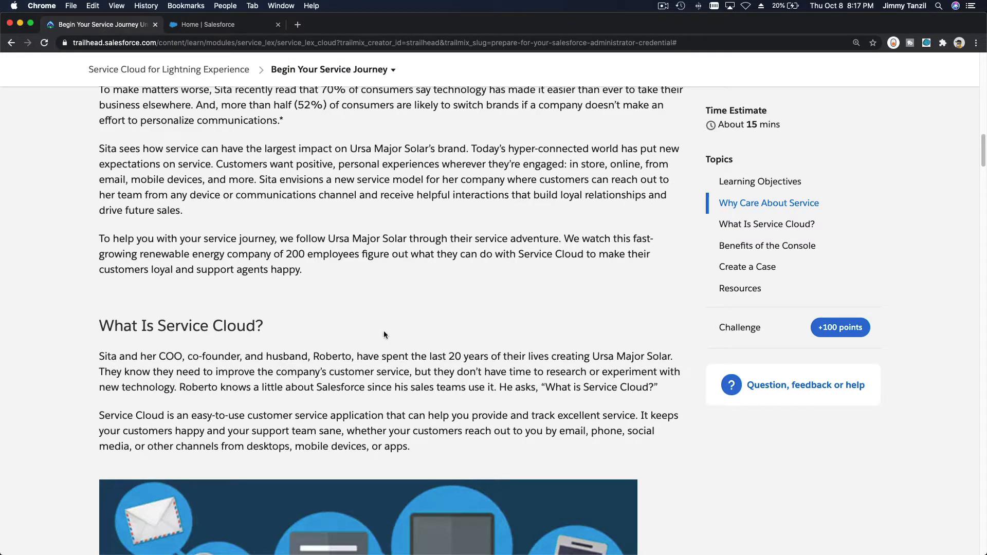
triple_click(222, 325)
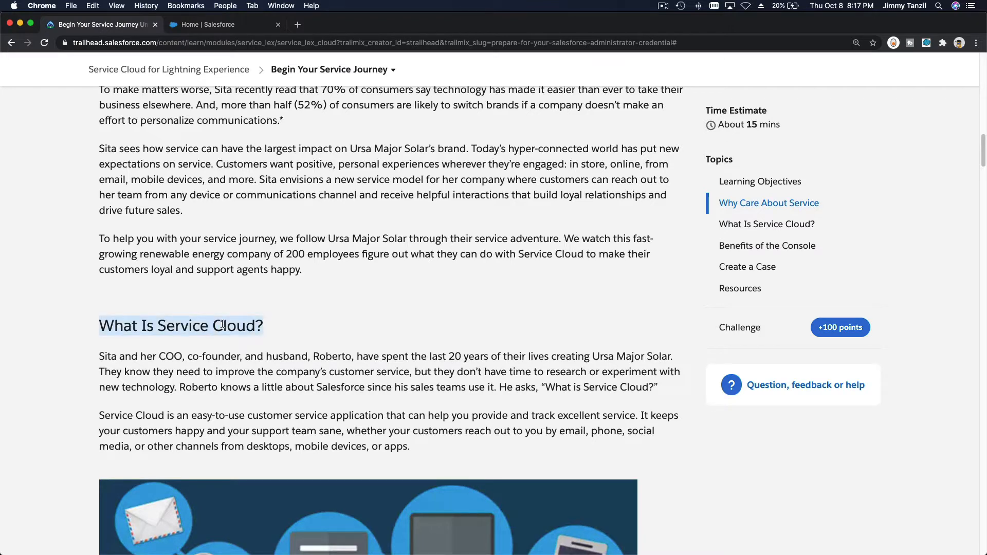
click(224, 341)
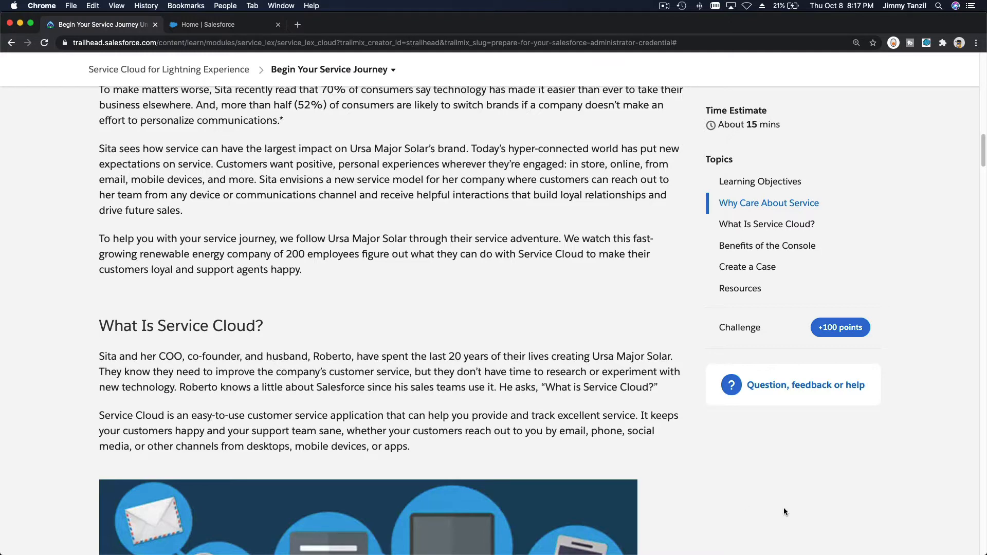
scroll(783, 508, down, 7)
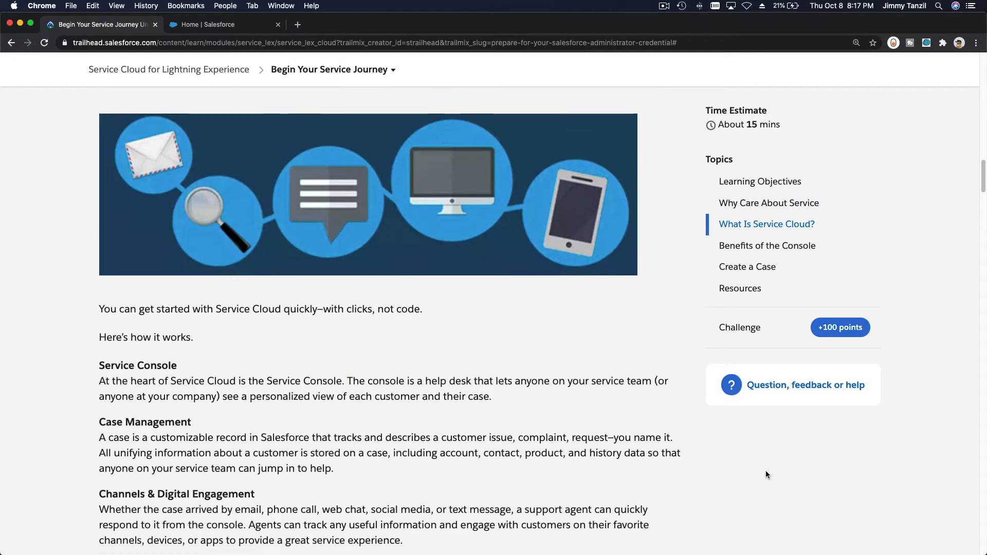
scroll(766, 471, down, 6)
scroll(766, 475, down, 11)
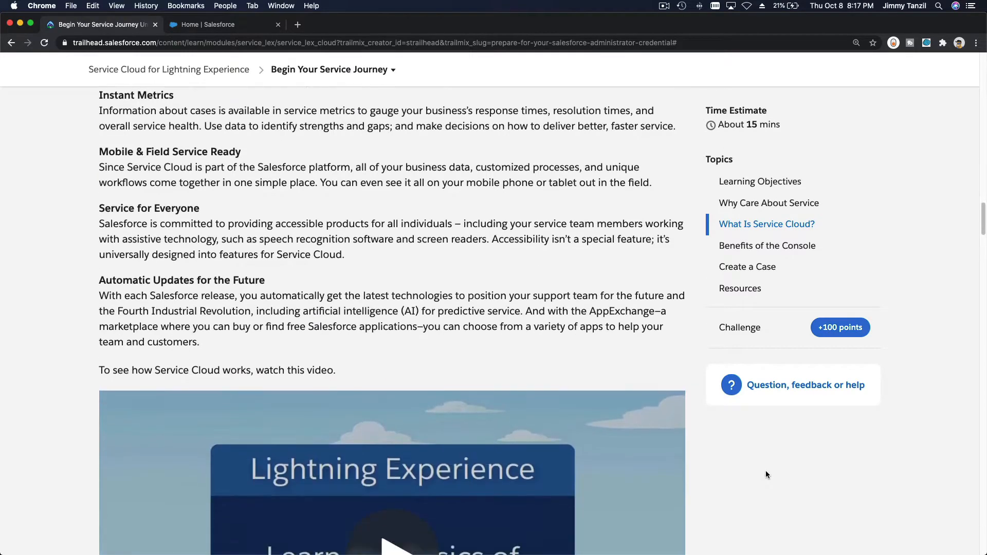
scroll(766, 473, down, 8)
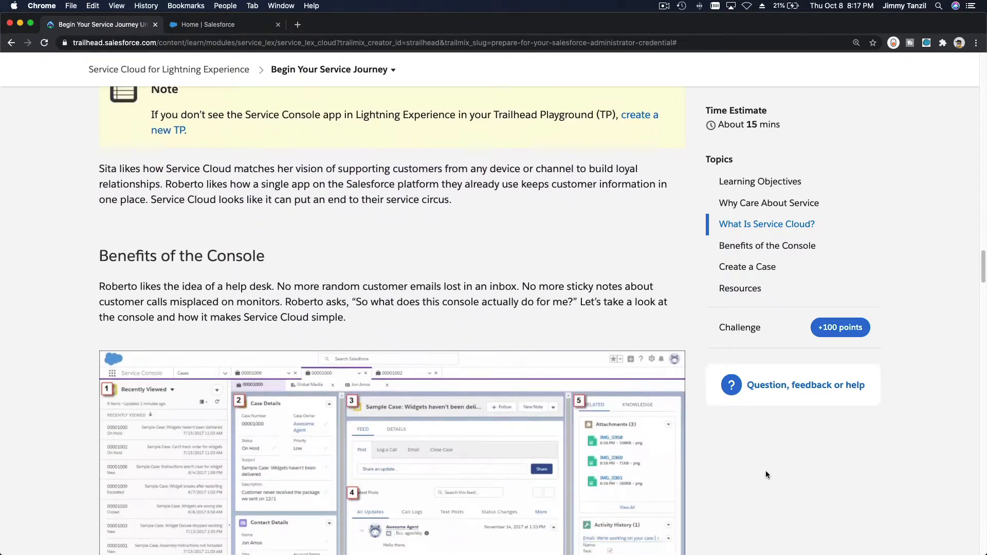
scroll(766, 475, down, 1)
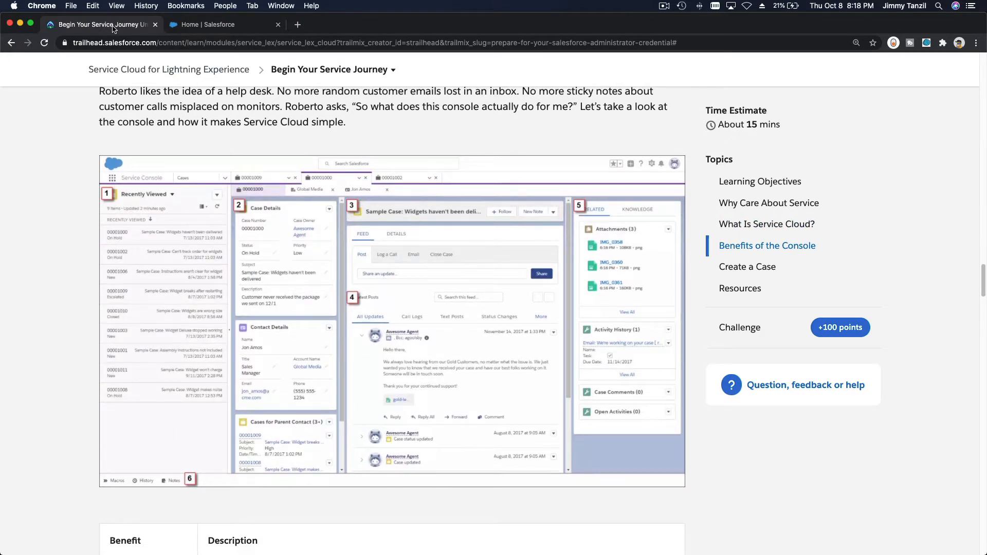
Detach the Trailhead unit into its own window and move it aside, leaving the Salesforce Setup home in front
drag(112, 29, 180, 94)
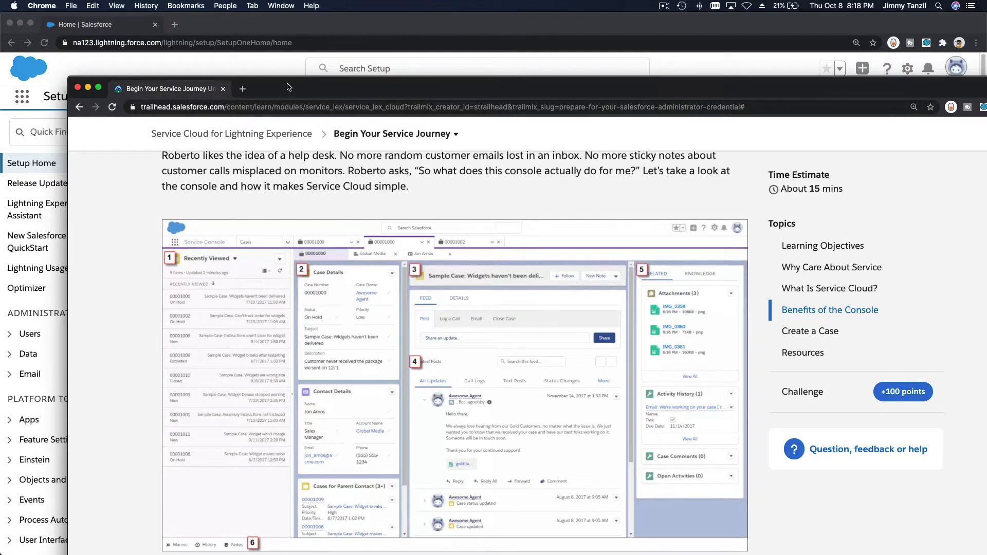
drag(289, 87, 0, 255)
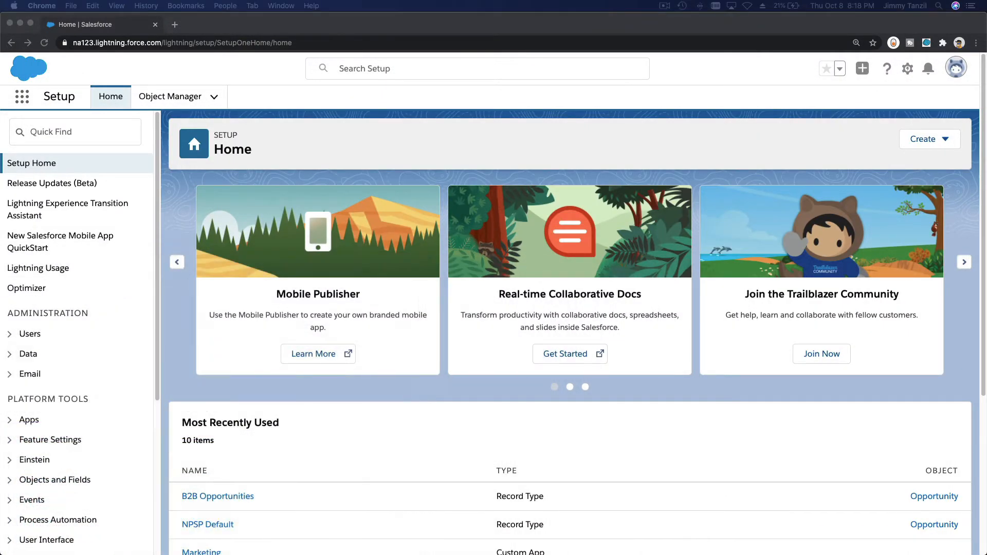
click(369, 175)
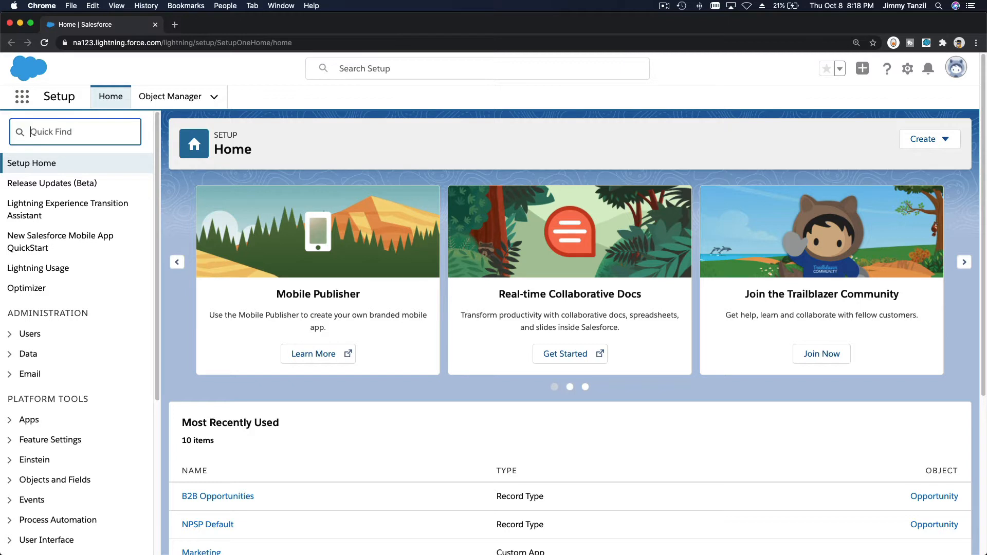
click(343, 172)
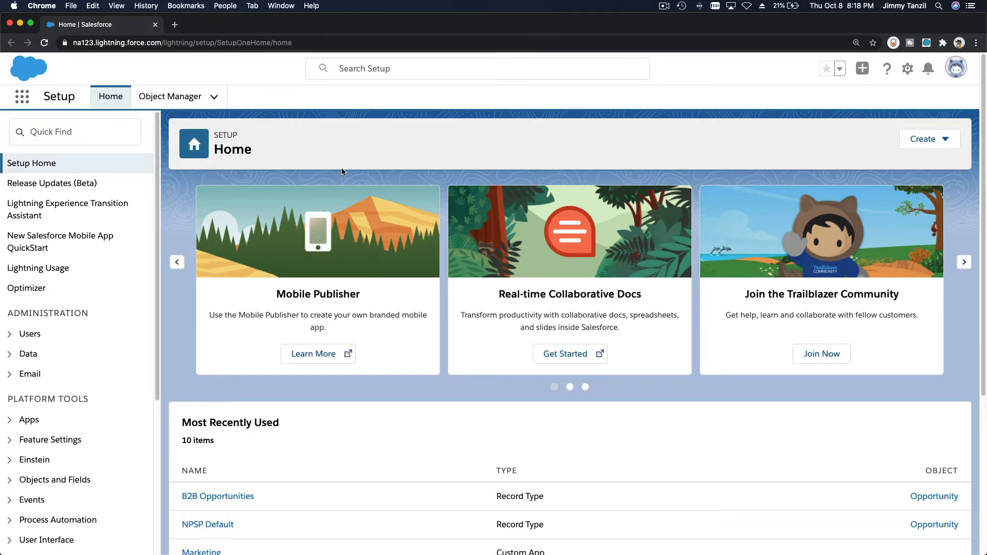
Search the available apps for "con" and open the Service Console app
click(23, 101)
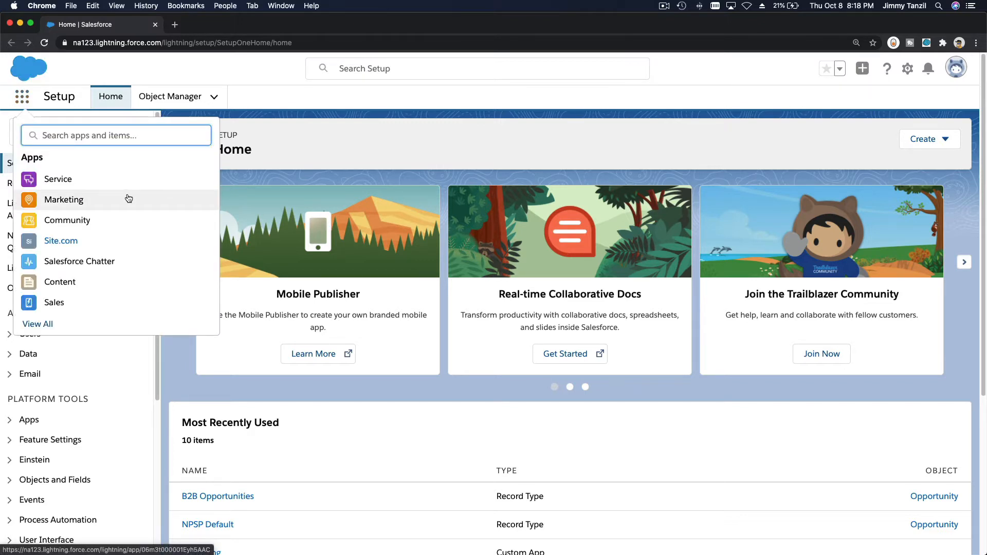
text(con)
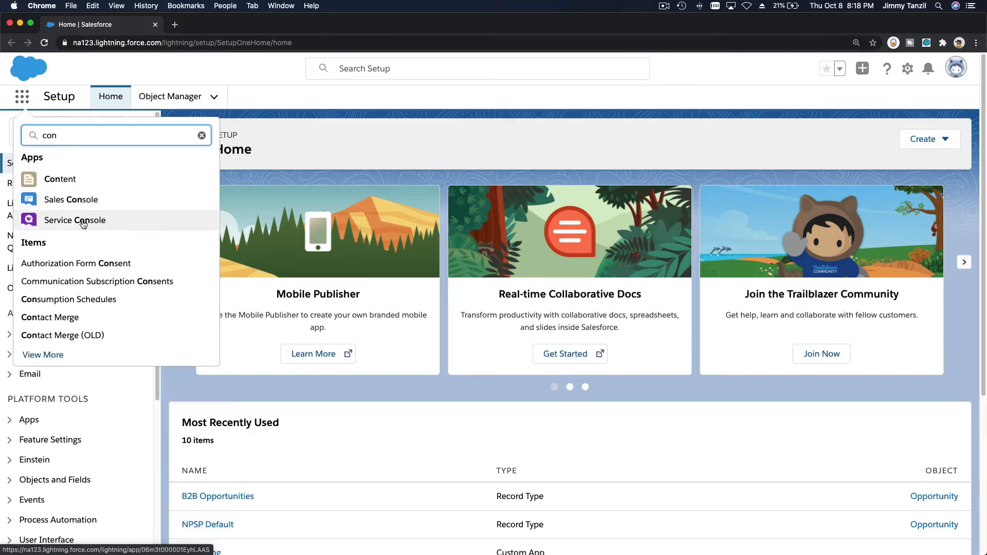
click(83, 223)
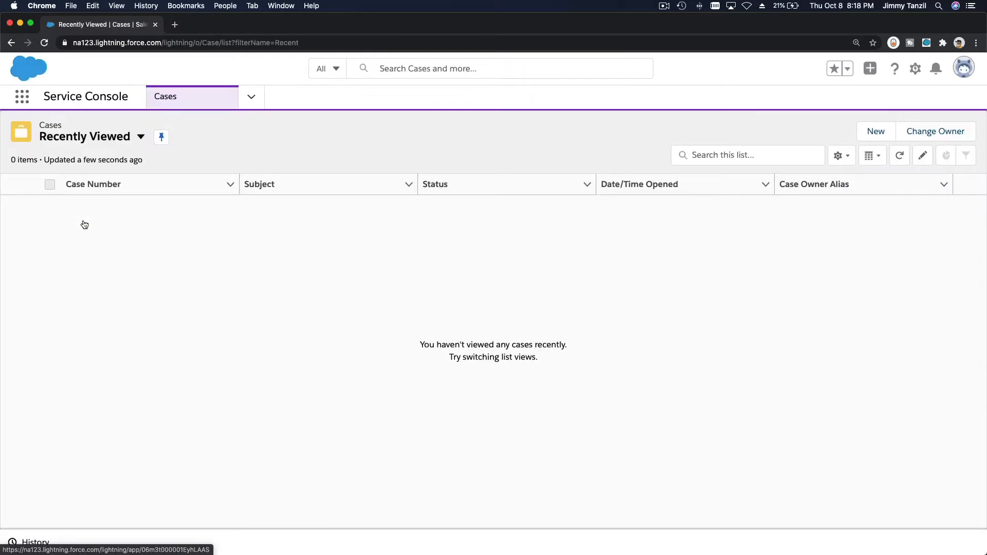
Show the All Open Cases list and open the case about electrical wiring installation for GC5060
click(131, 143)
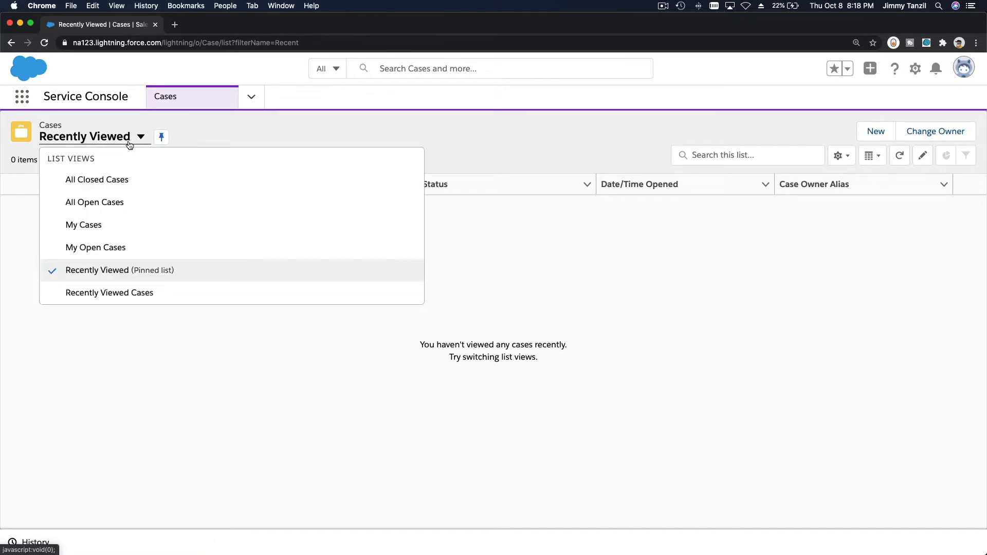
click(134, 200)
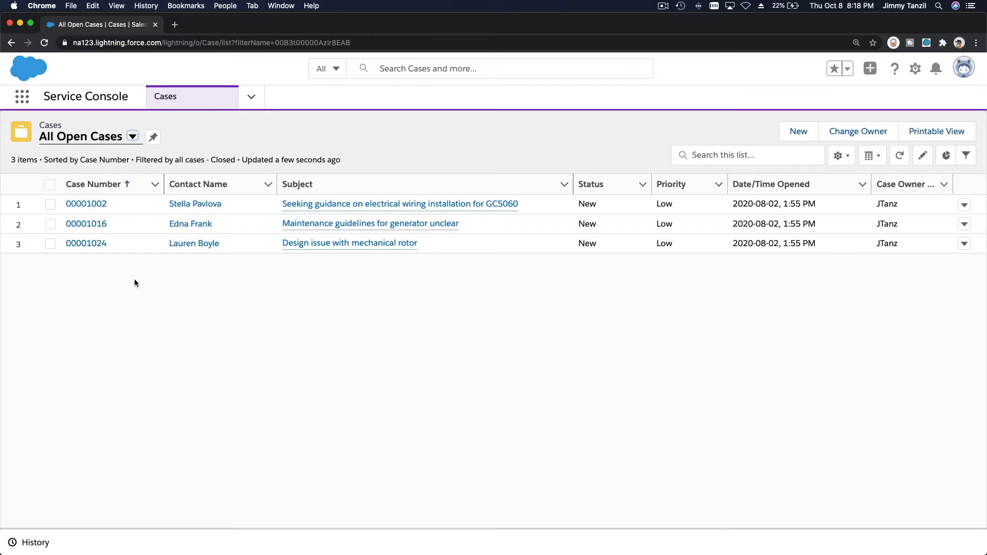
click(91, 207)
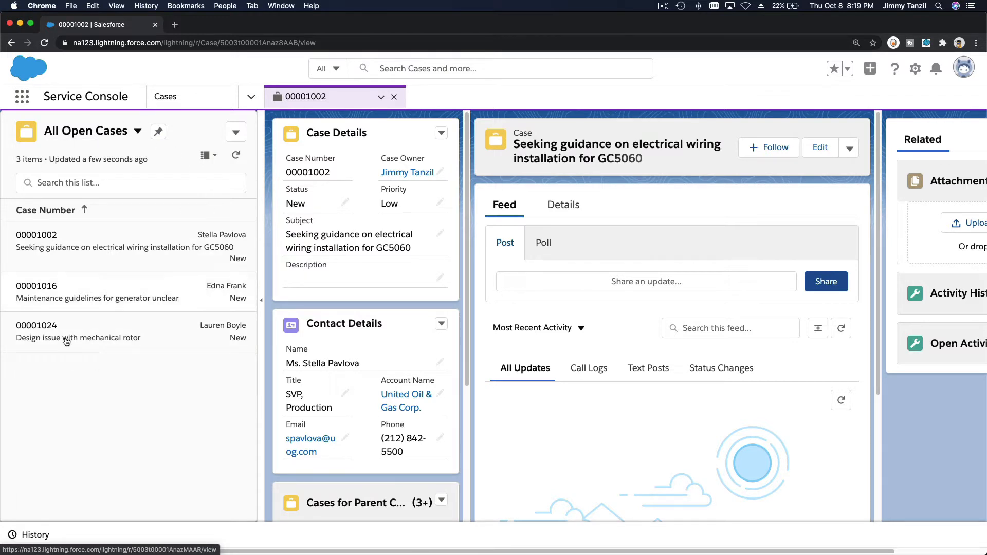
Switch the case list beside the open record to My Cases and check its other list views and available list actions
click(122, 137)
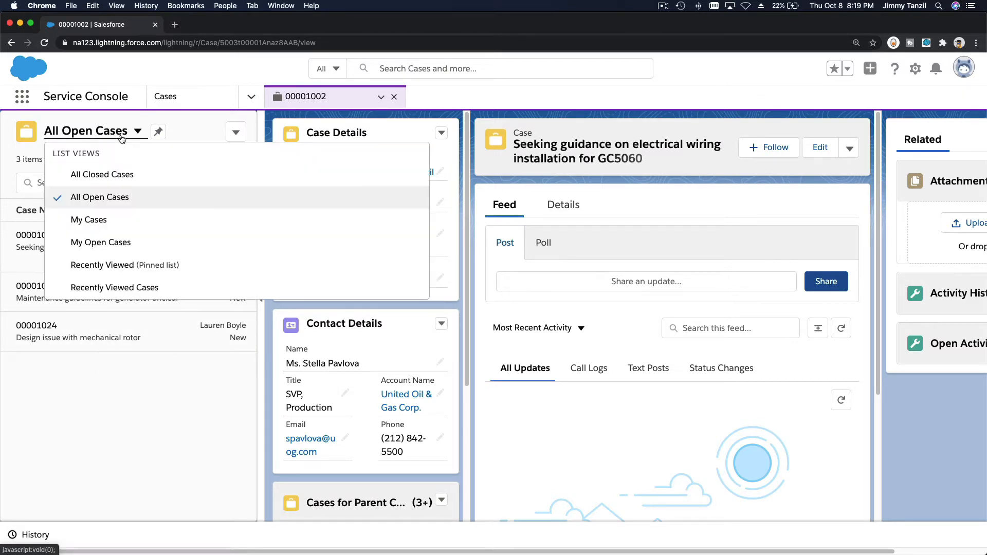
click(129, 221)
click(99, 135)
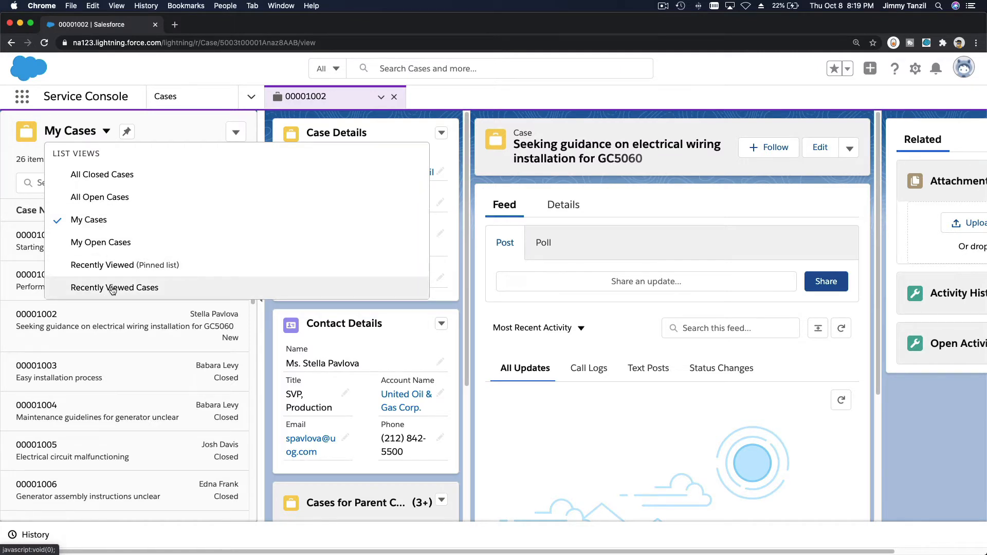
click(179, 132)
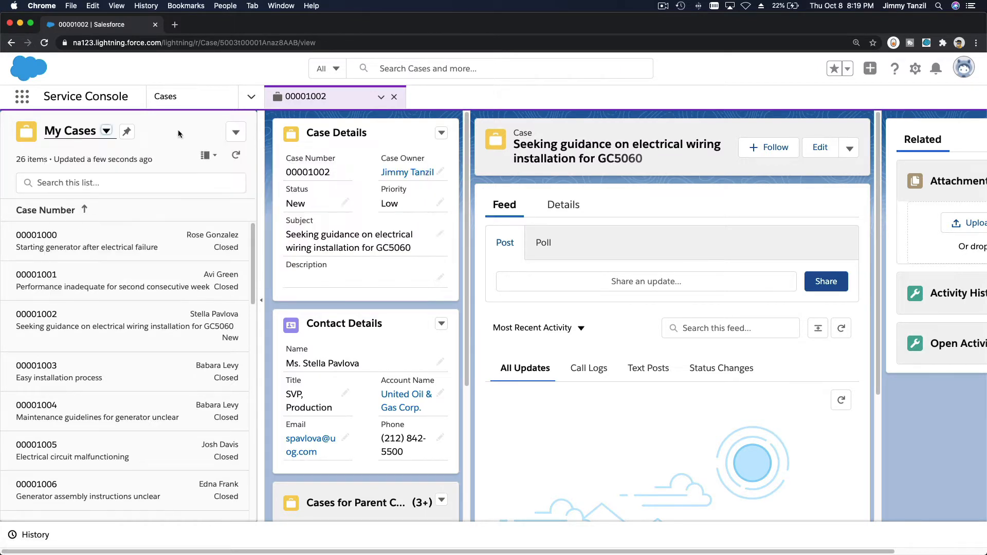
click(233, 137)
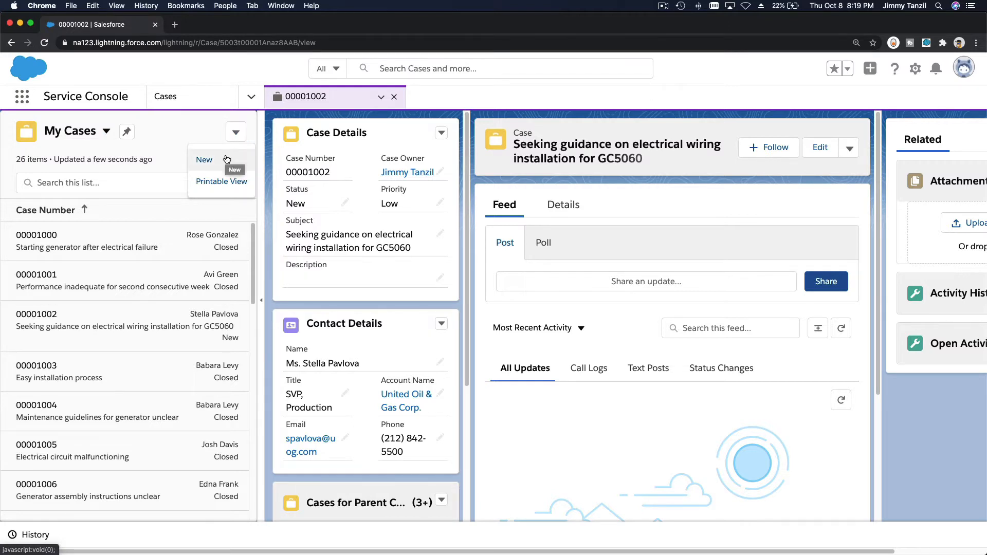
click(201, 131)
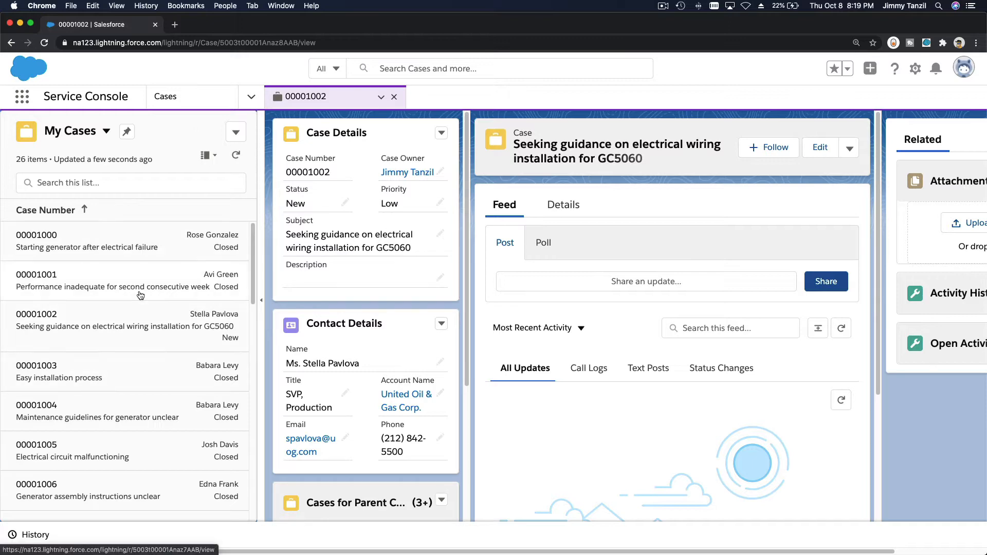
Open the "Starting generator after electrical failure" and "Performance inadequate for second consecutive week" cases from the list
click(139, 251)
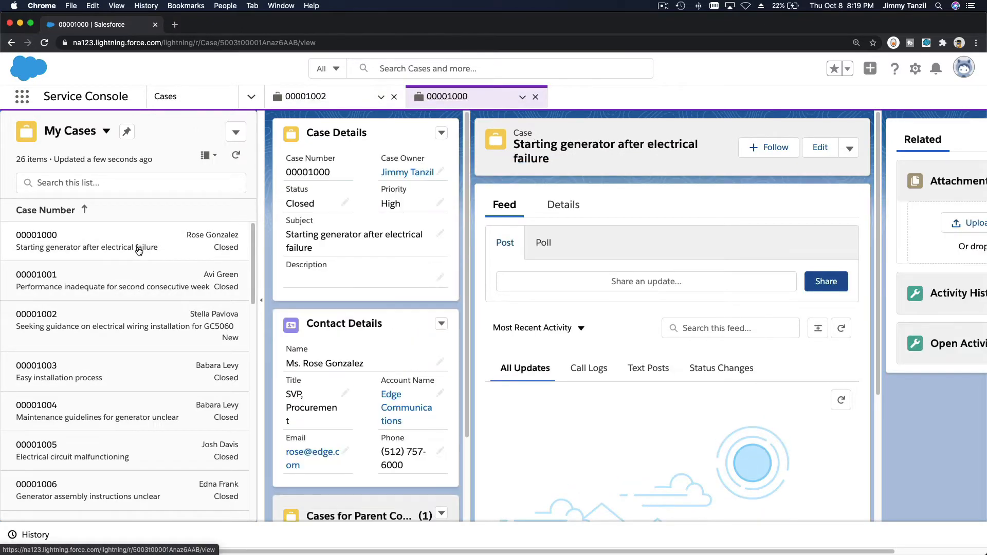
click(135, 286)
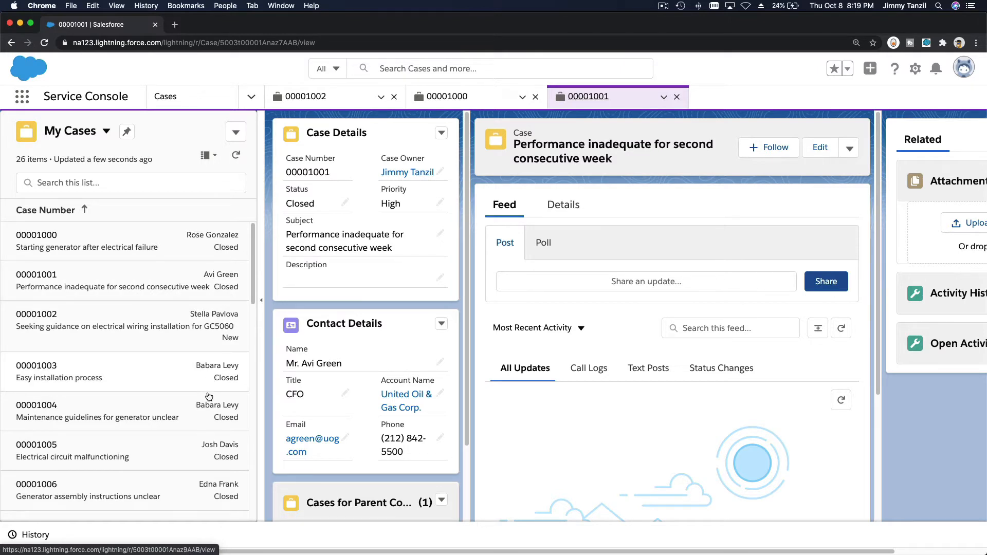
Switch the case list to My Open Cases and return to the GC5060 electrical wiring installation case
click(106, 131)
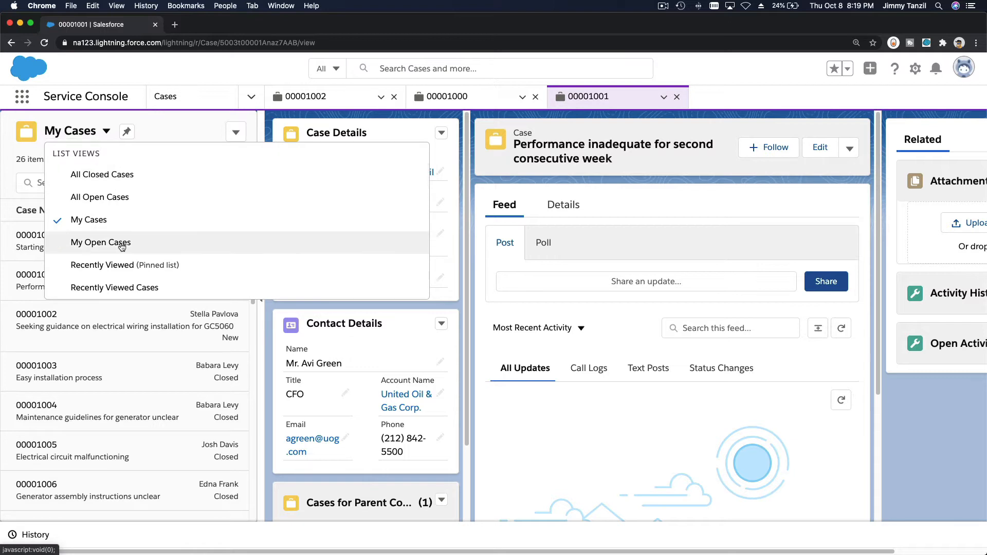
click(142, 249)
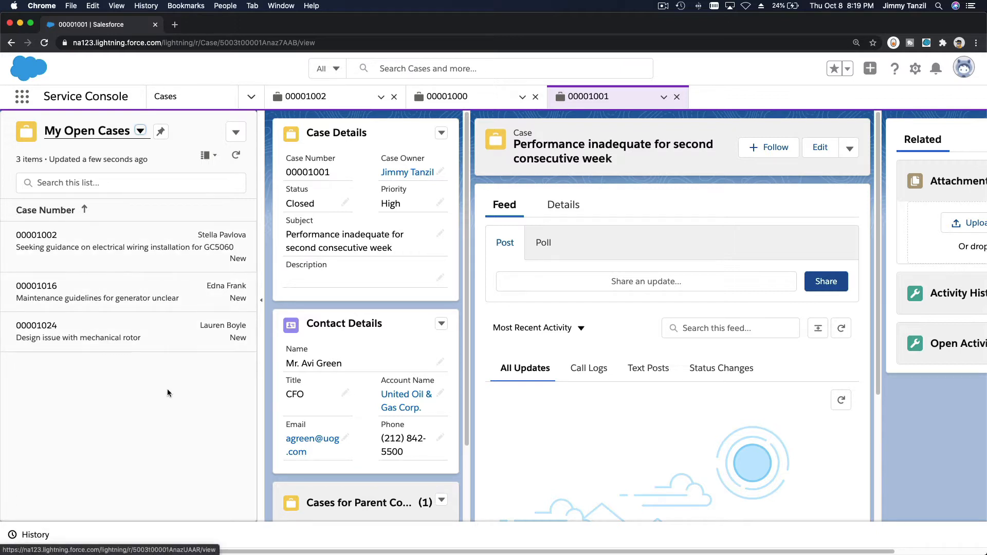
click(122, 250)
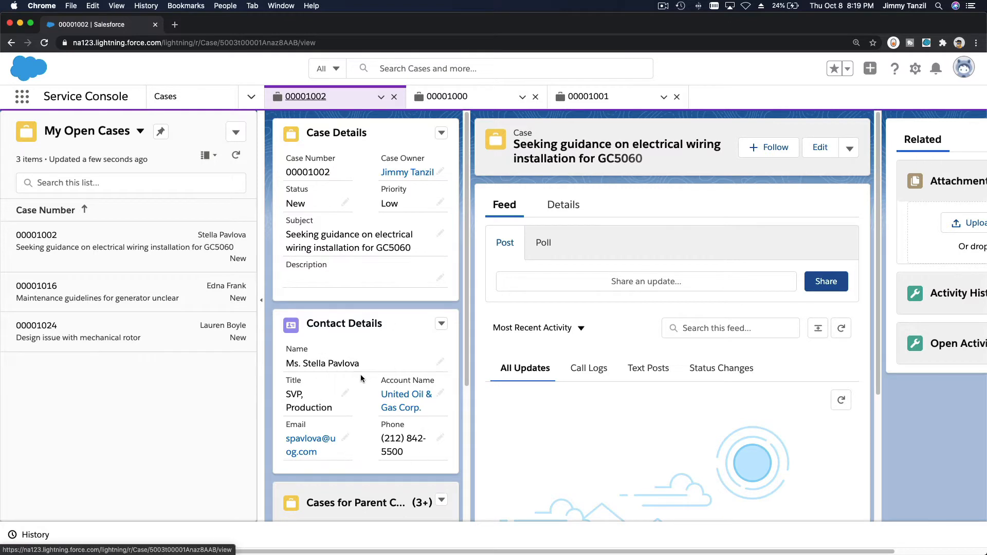
Review the case's contact details and the related cases for its parent contact, including the actions available for that related list
scroll(361, 379, down, 3)
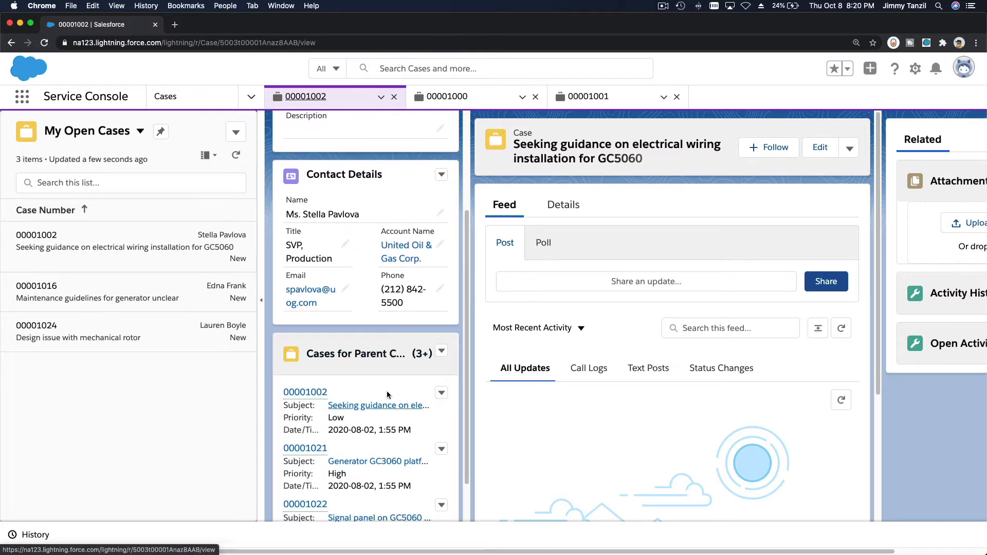
scroll(378, 321, down, 2)
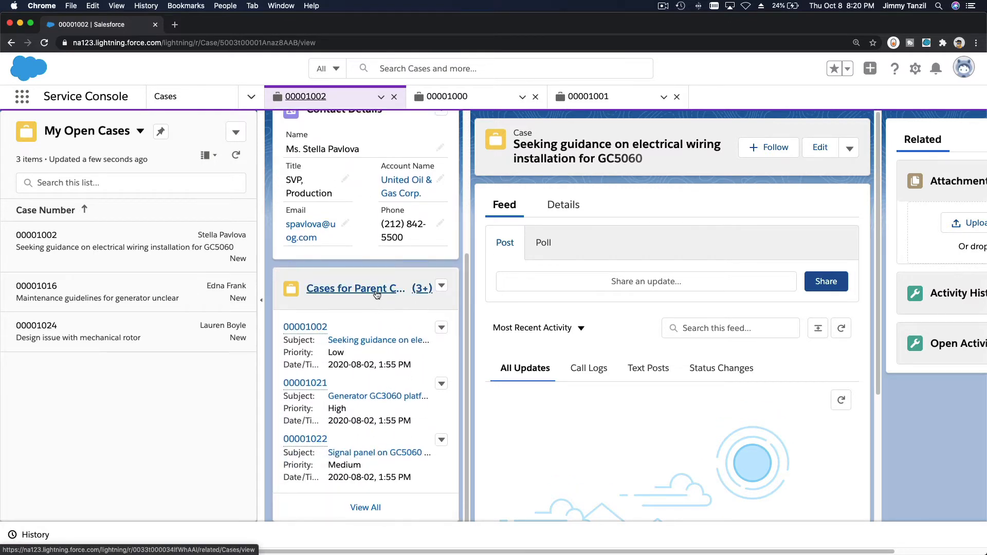
click(442, 285)
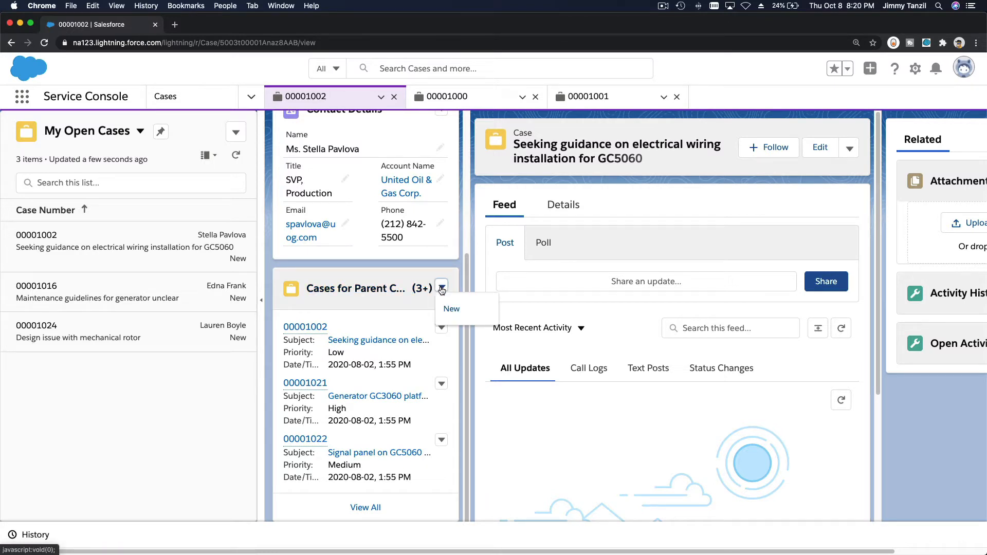
click(384, 322)
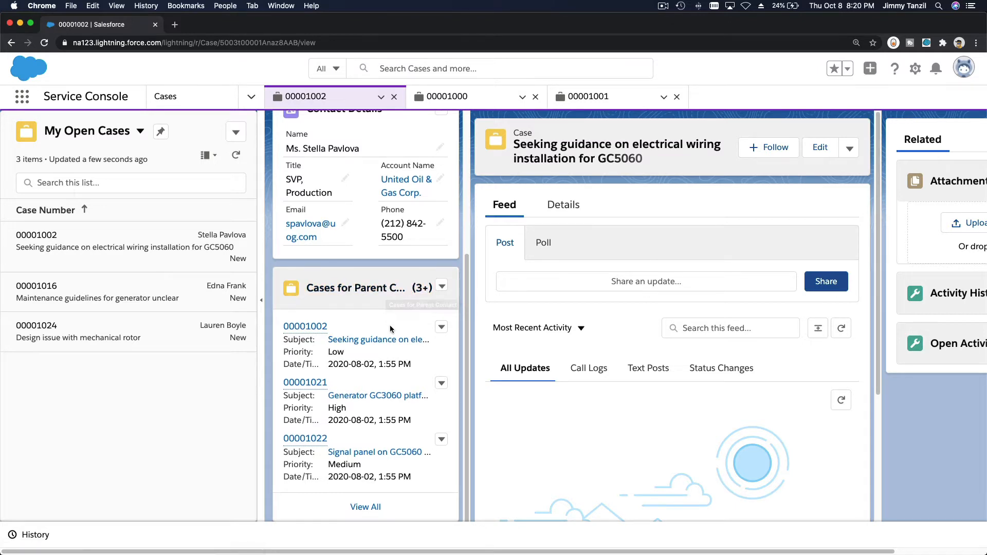
scroll(389, 314, up, 3)
scroll(391, 329, up, 2)
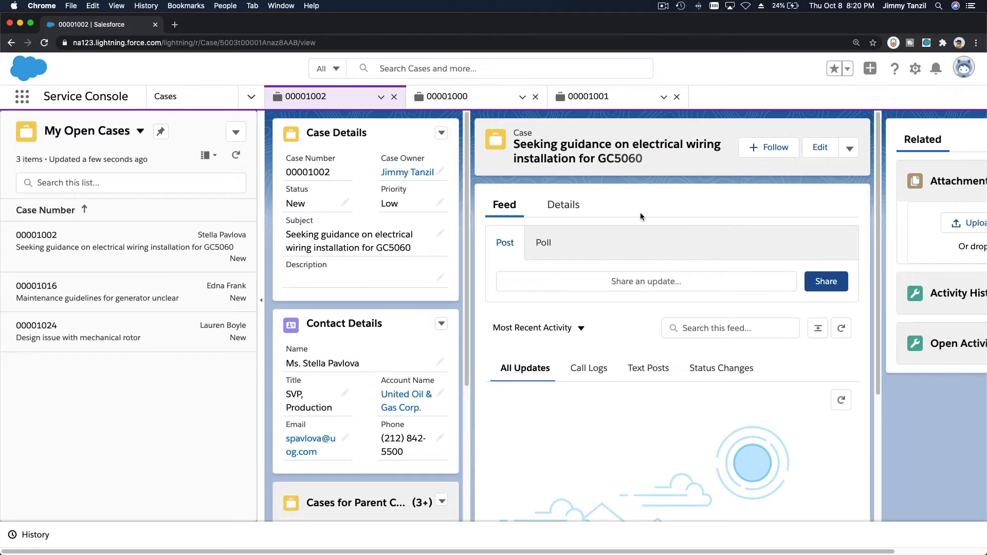
Show the GC5060 electrical wiring installation case's detail fields and reset the browser zoom to actual size
click(575, 206)
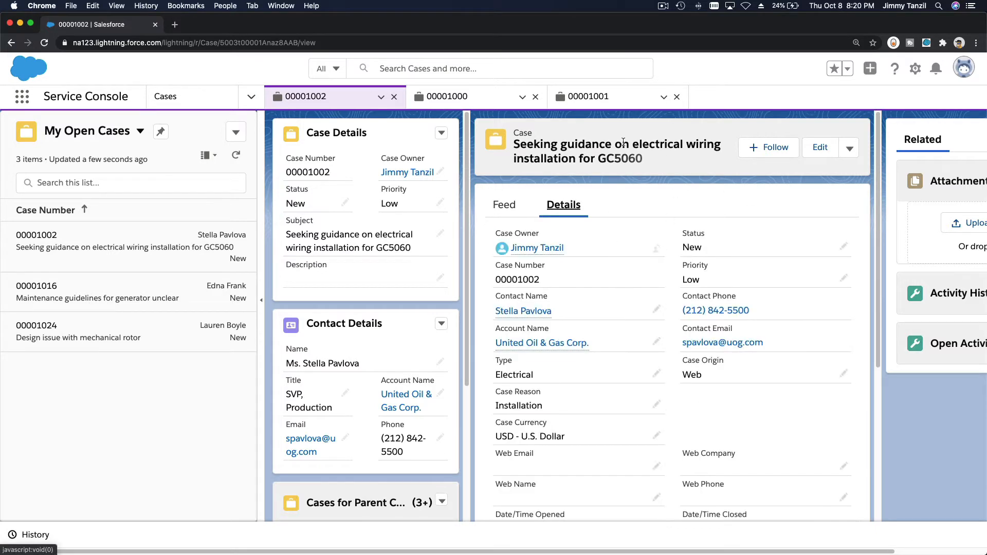
scroll(638, 303, down, 5)
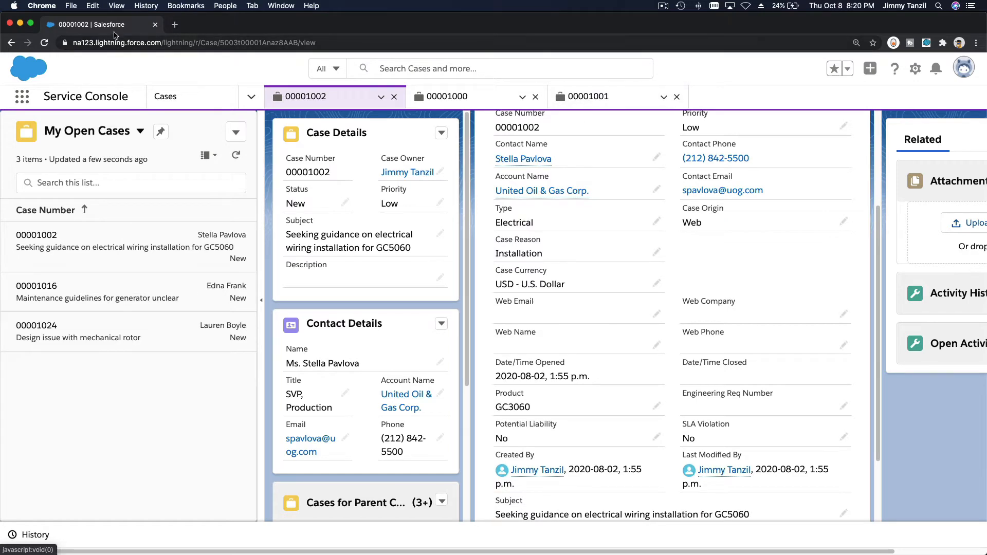
click(114, 6)
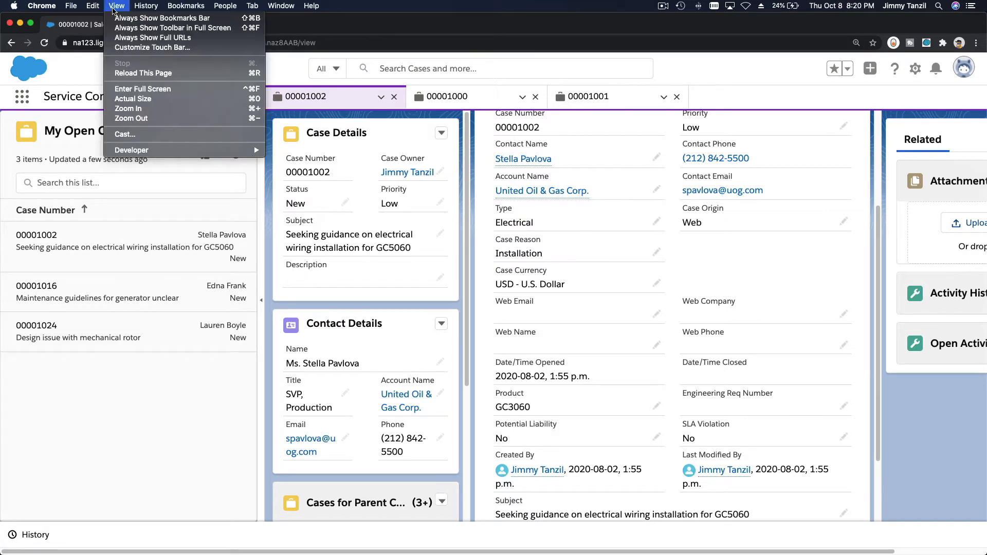
click(132, 98)
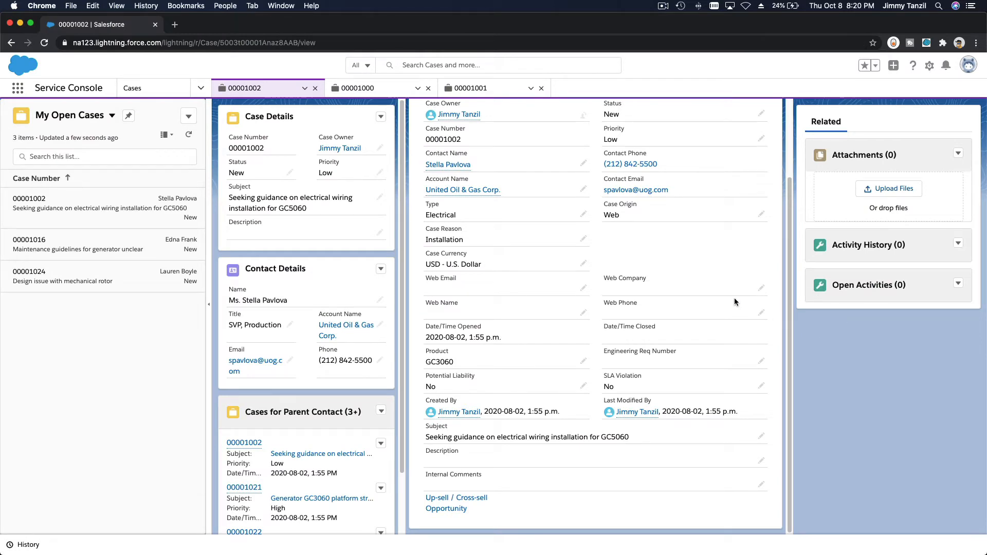
scroll(734, 297, up, 3)
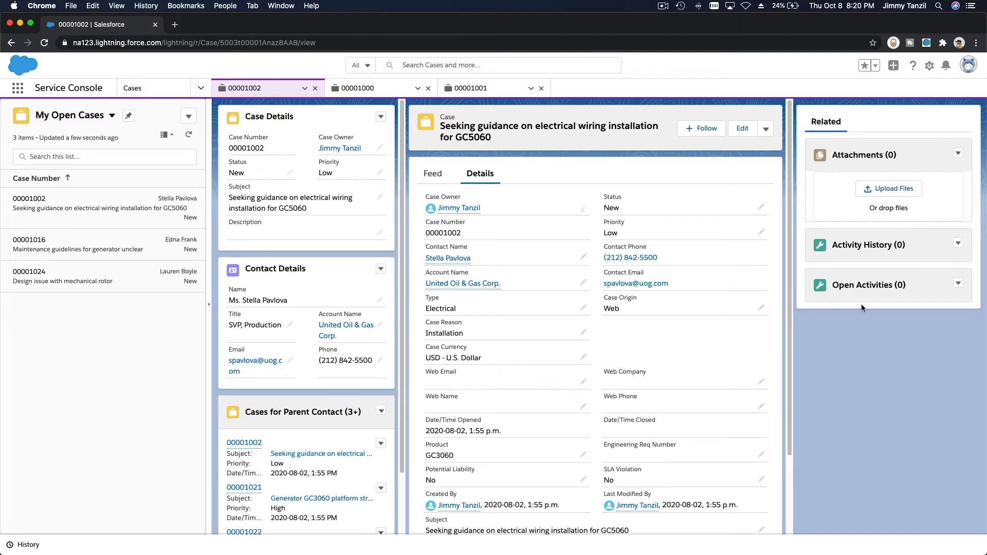
Close the other two open cases, keeping only the GC5060 electrical wiring installation case open
click(428, 87)
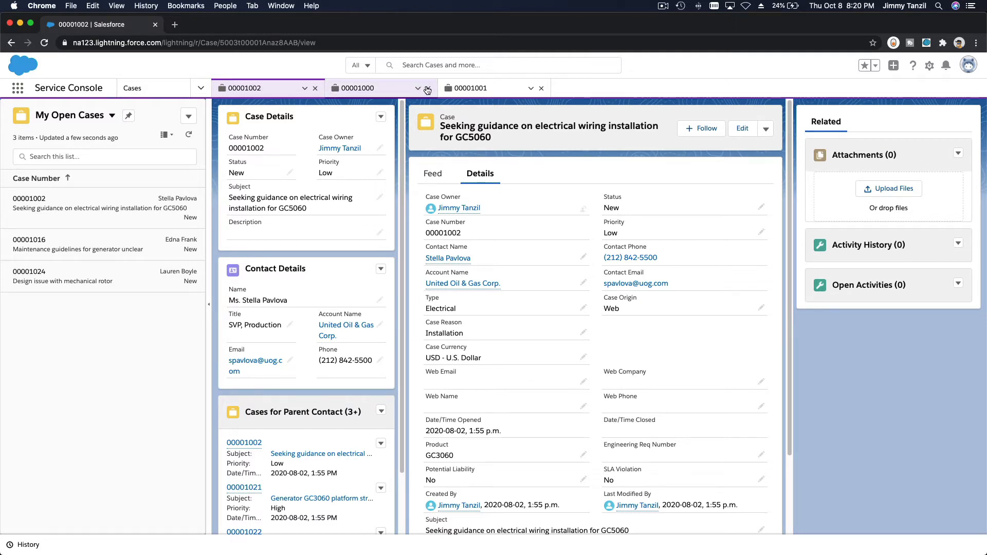
click(428, 88)
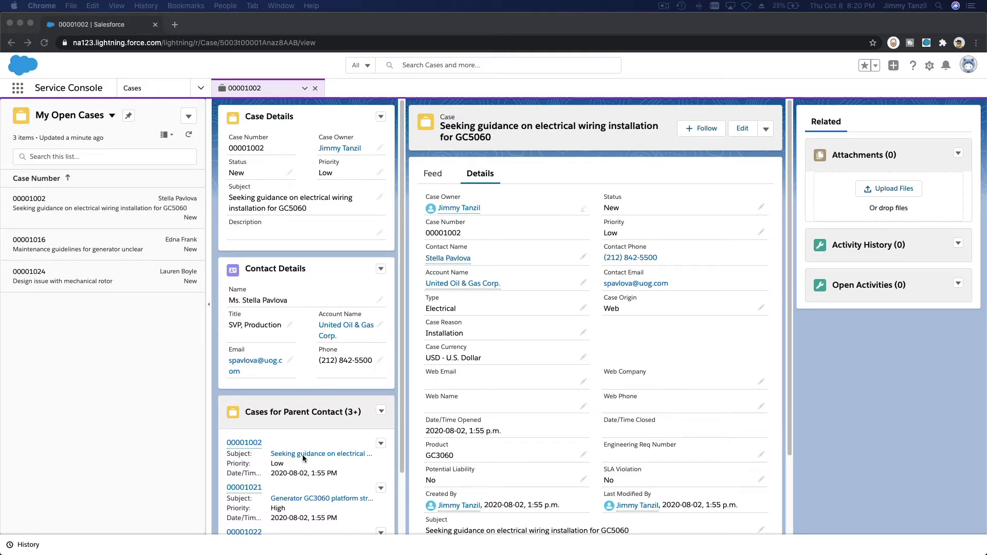
Review the case's related cases and detail fields, and check which additional record actions are available
scroll(303, 455, down, 3)
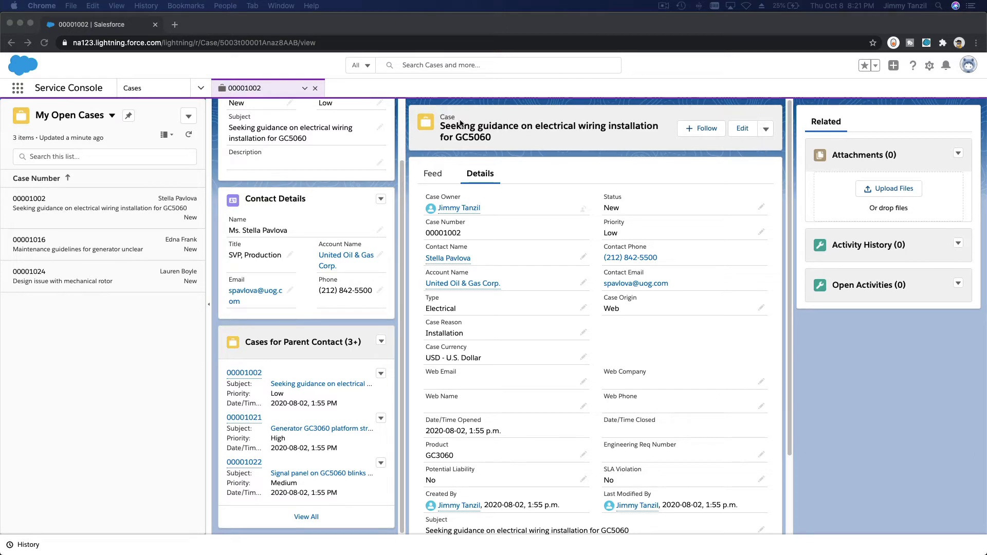
click(766, 129)
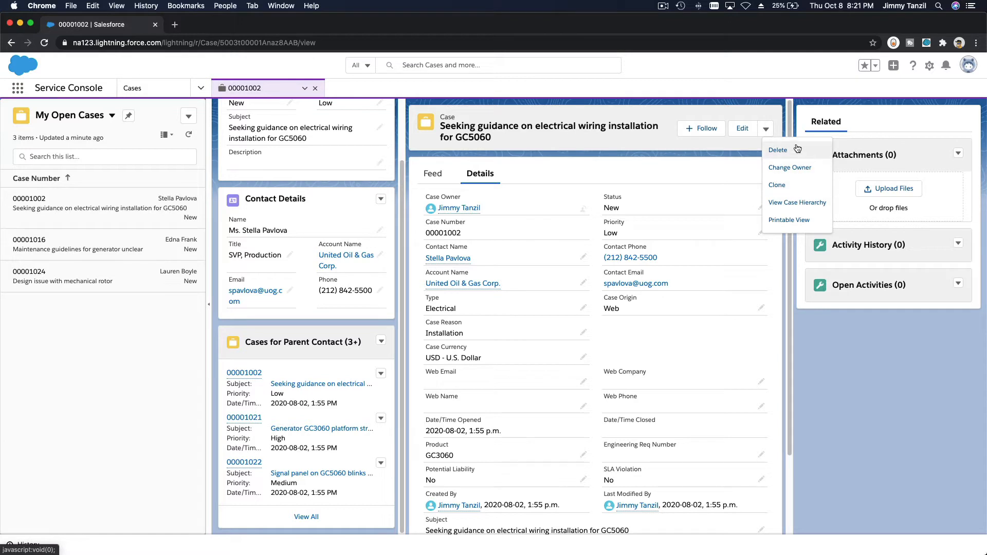
click(679, 153)
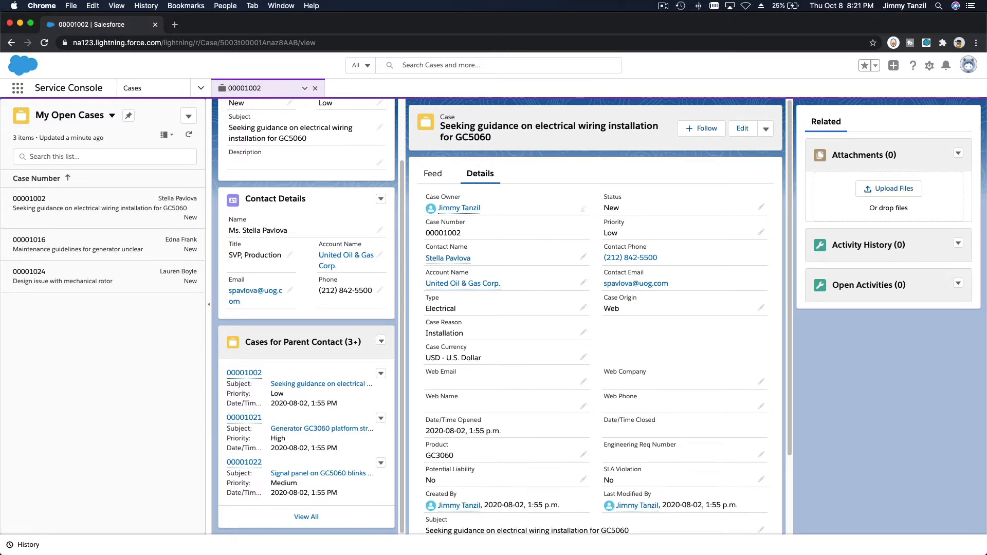
scroll(532, 255, down, 3)
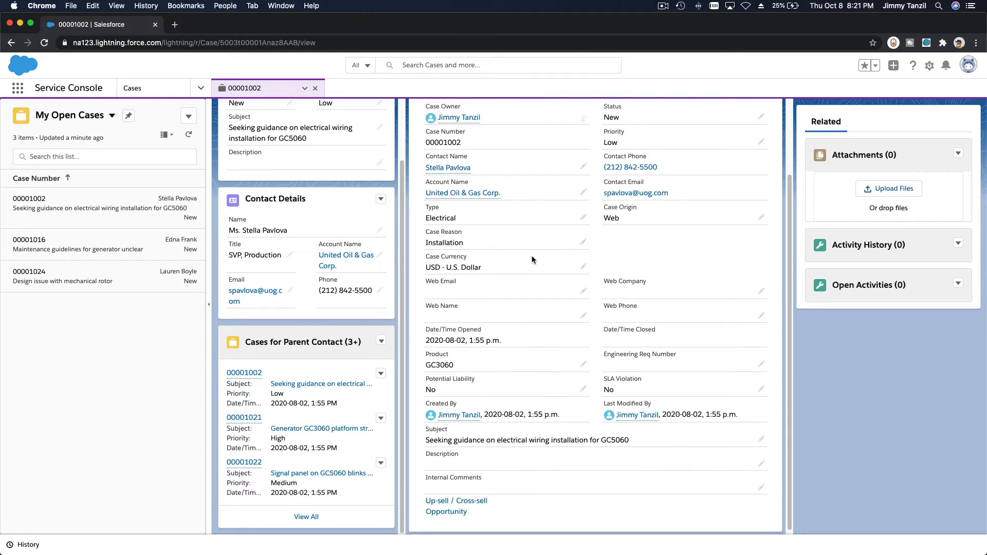
scroll(531, 255, up, 3)
Examine the case feed, including its poll form and the Call Logs, Text Posts and Status Changes filters
click(435, 177)
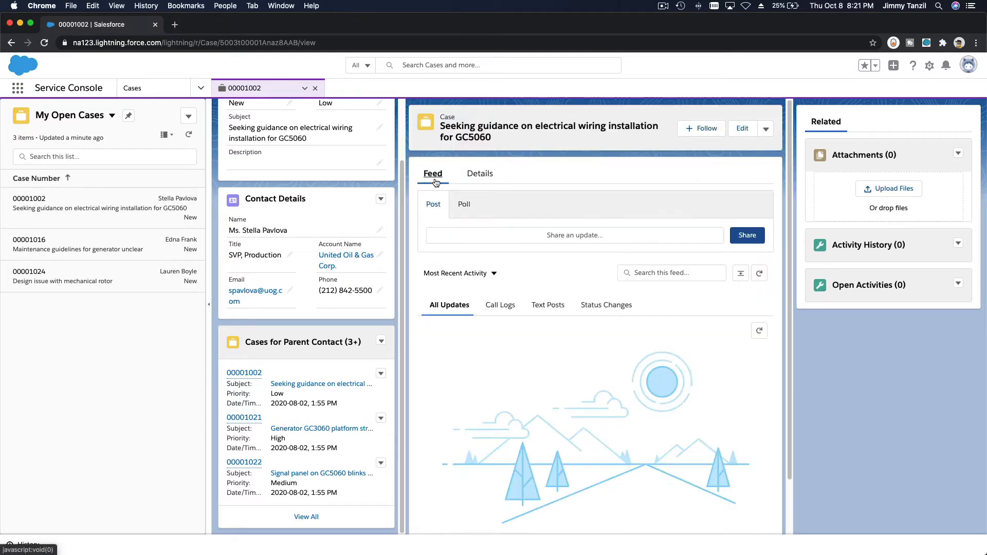
click(465, 206)
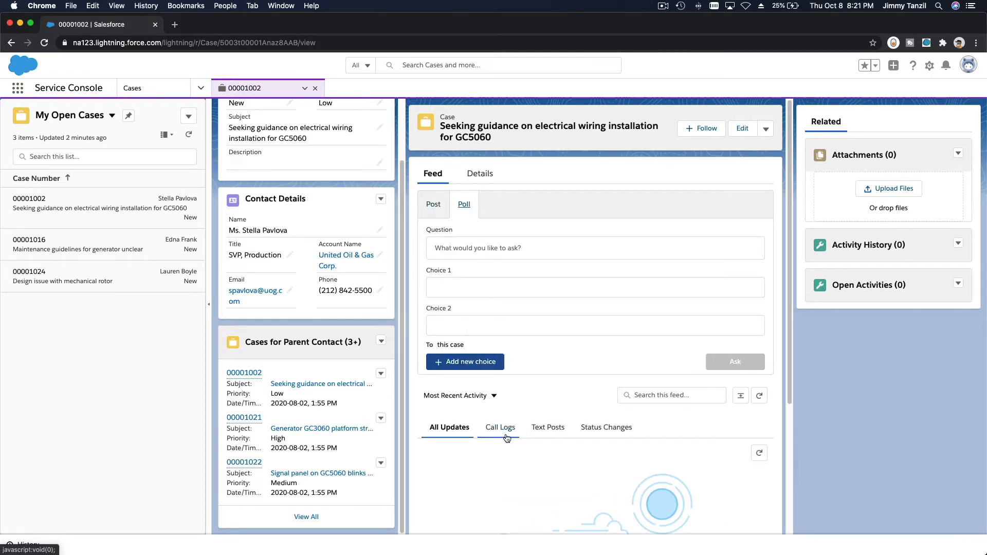
click(506, 437)
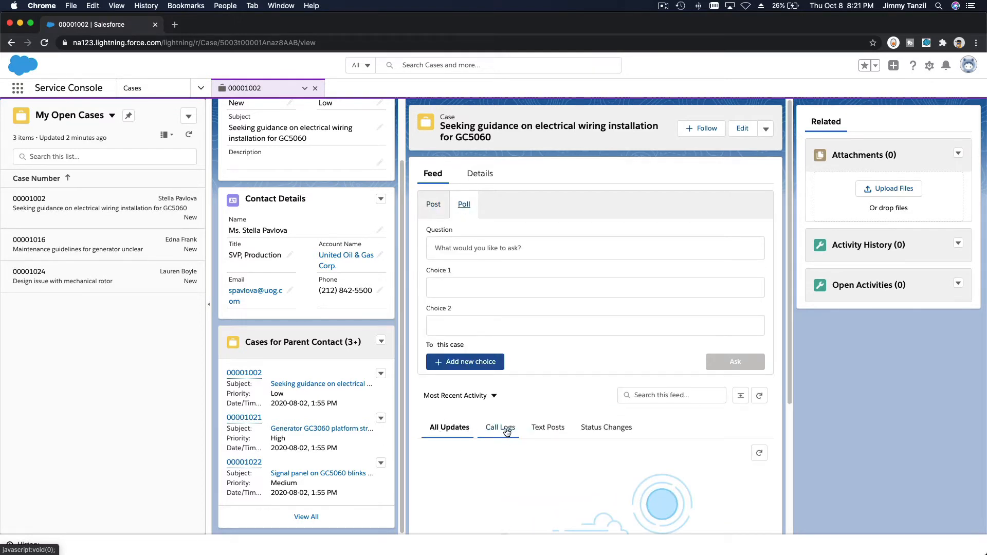
click(548, 431)
click(591, 428)
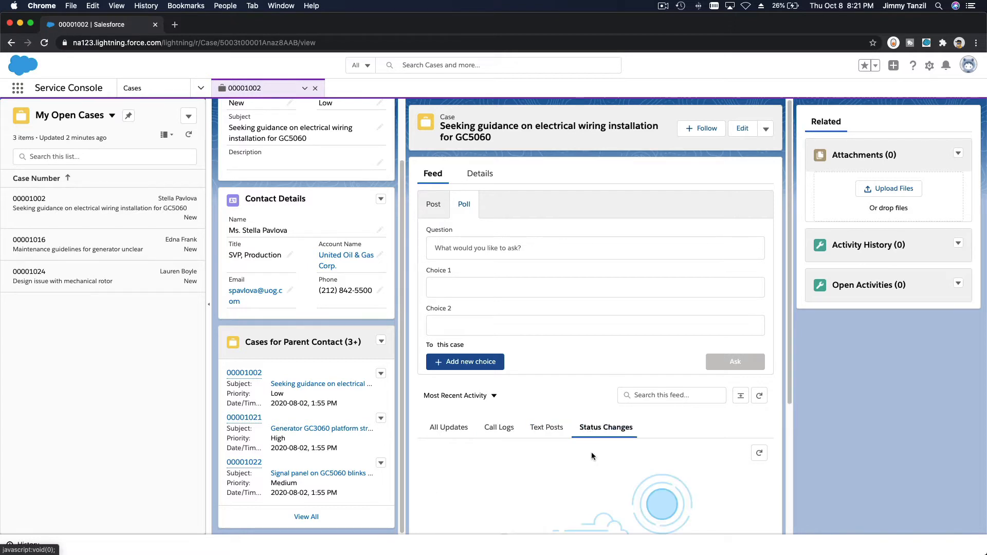
scroll(591, 454, down, 1)
scroll(591, 454, down, 2)
scroll(591, 454, up, 3)
scroll(344, 253, up, 3)
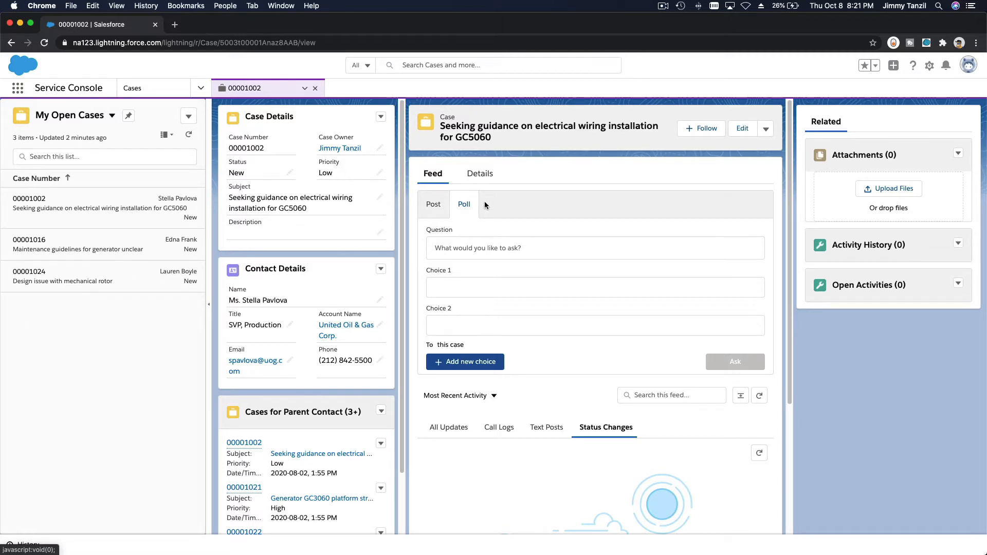
Open the contact's record from the case details and review the contact's detail fields
click(482, 175)
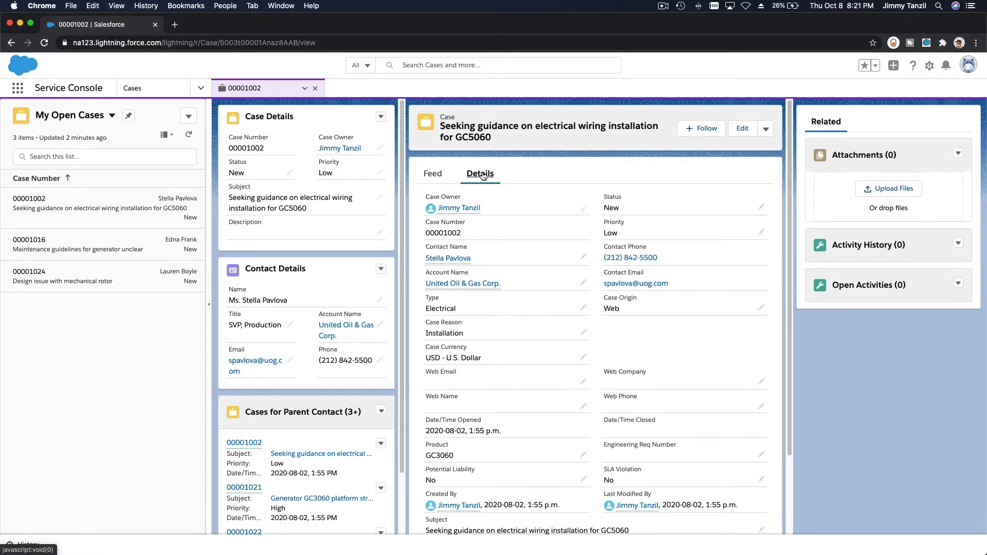
mouse_move(462, 267)
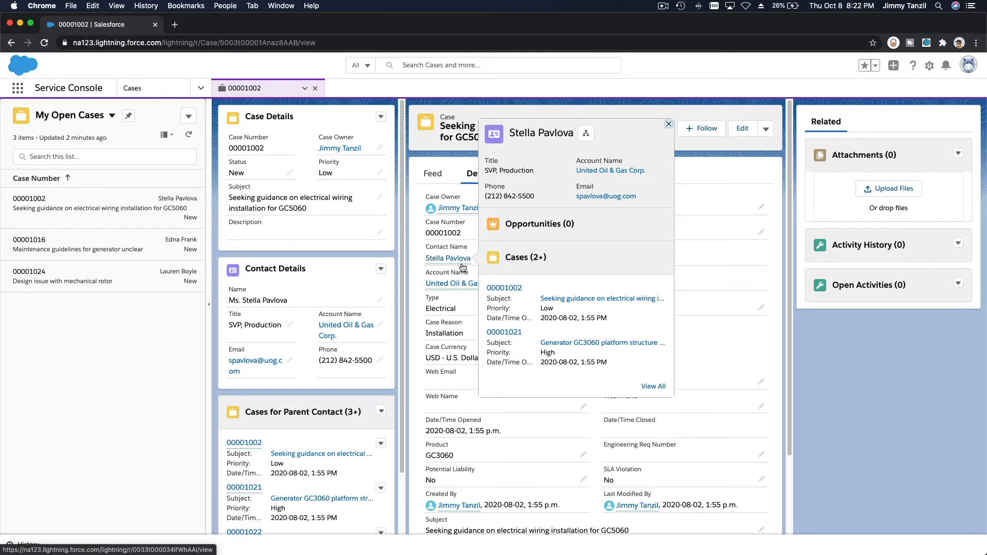
click(463, 263)
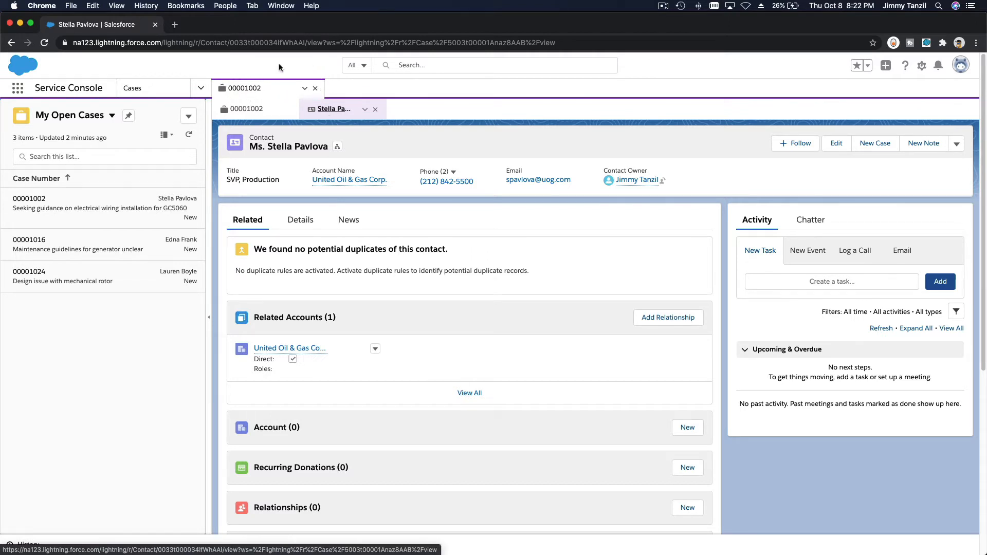
click(274, 114)
click(336, 118)
click(300, 220)
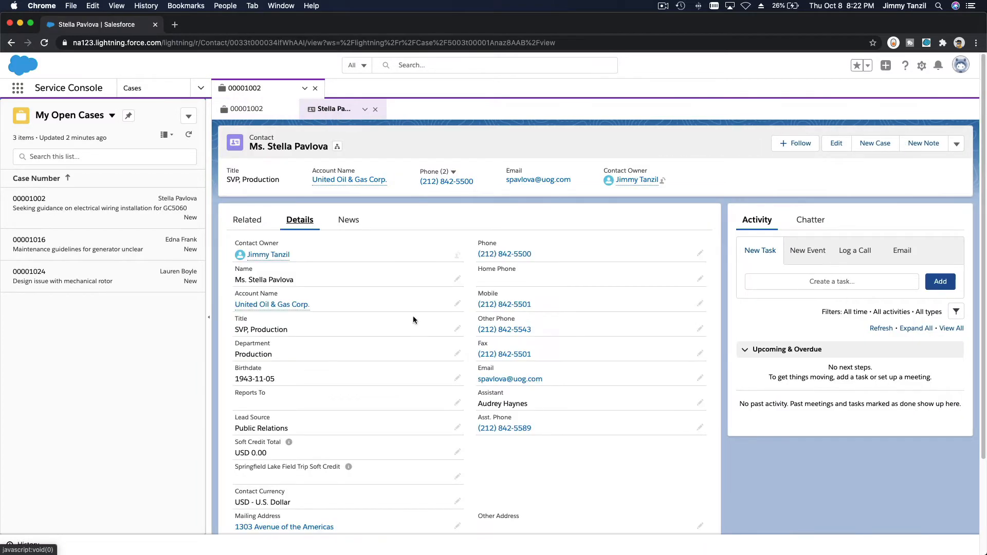
scroll(413, 320, down, 3)
scroll(412, 319, up, 3)
Switch between the contact and its parent case, ending on the case, and check the recent tabs in History
click(254, 109)
click(337, 110)
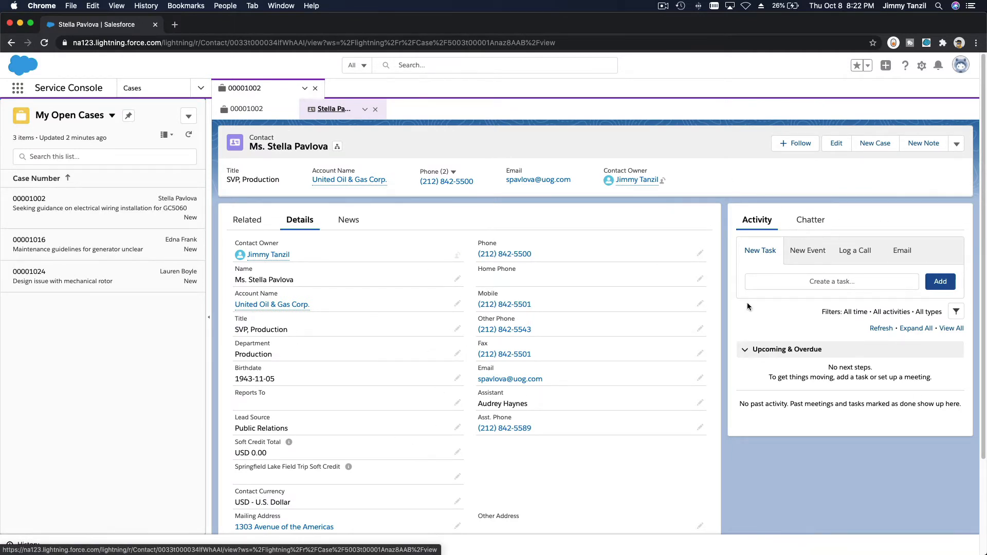
click(258, 109)
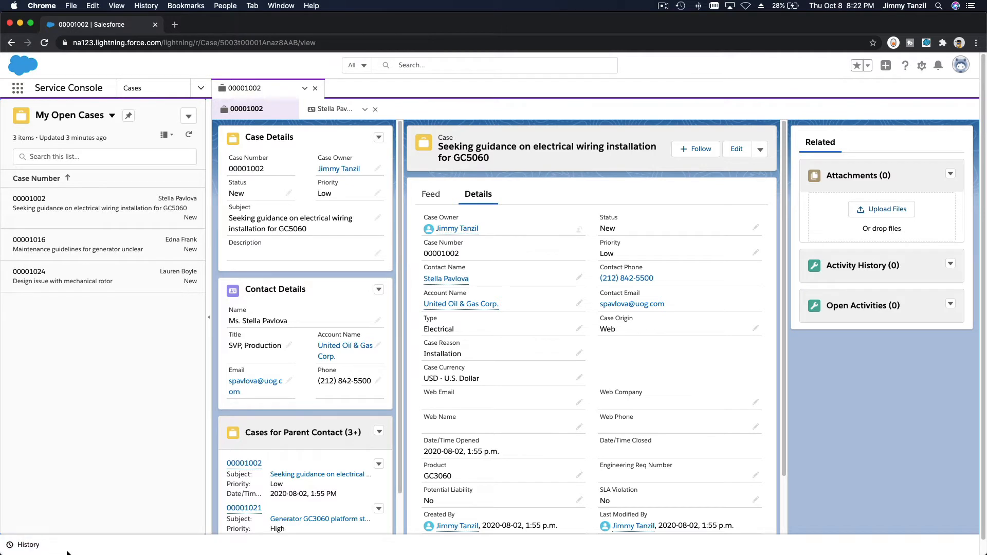
click(41, 549)
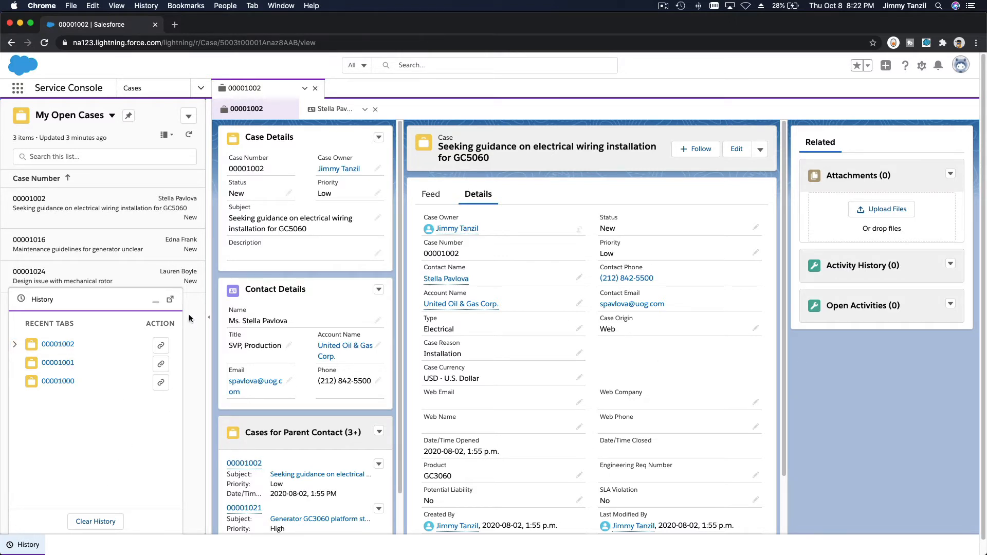
click(153, 304)
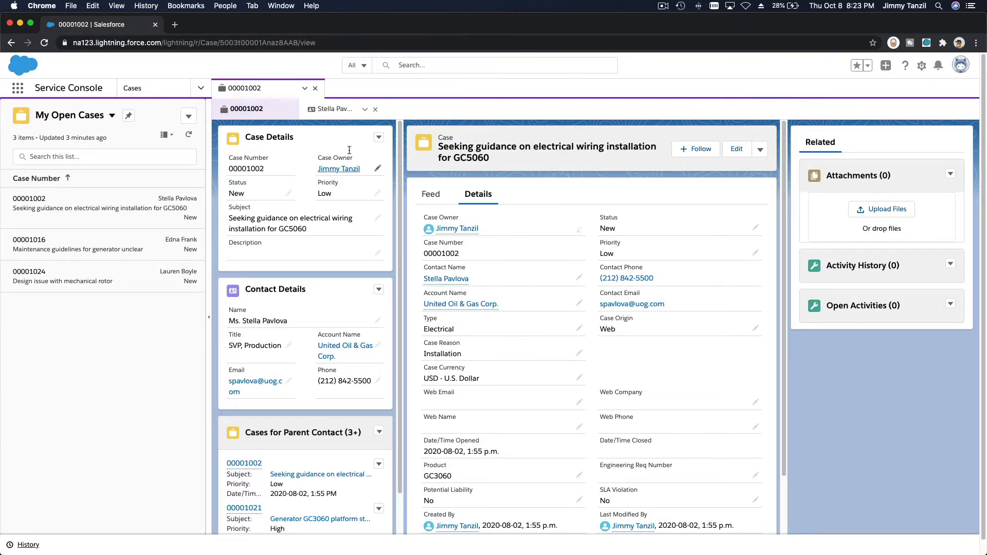
Open the United Oil & Gas Corp. account from the contact record and the "Maintenance guidelines for generator unclear" case from the list
click(338, 116)
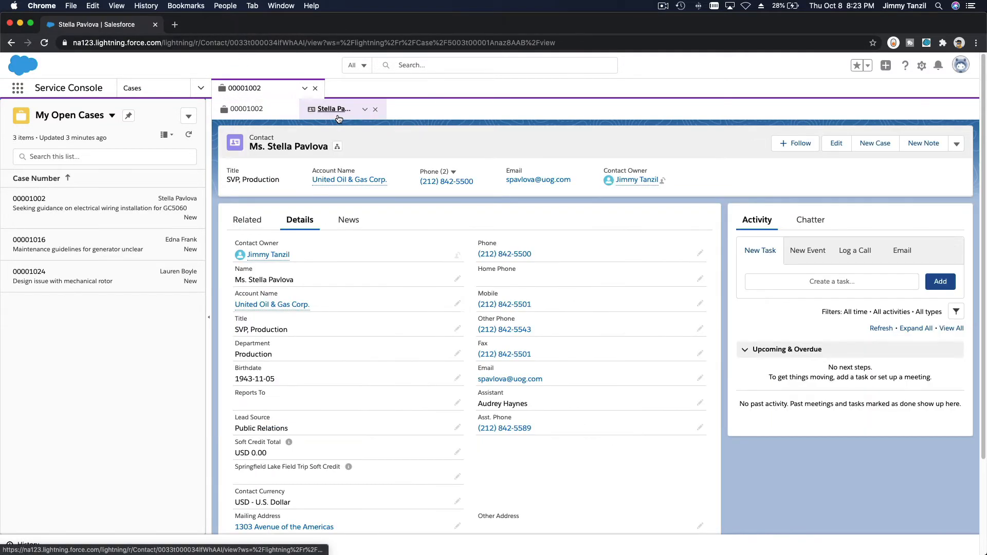
click(348, 181)
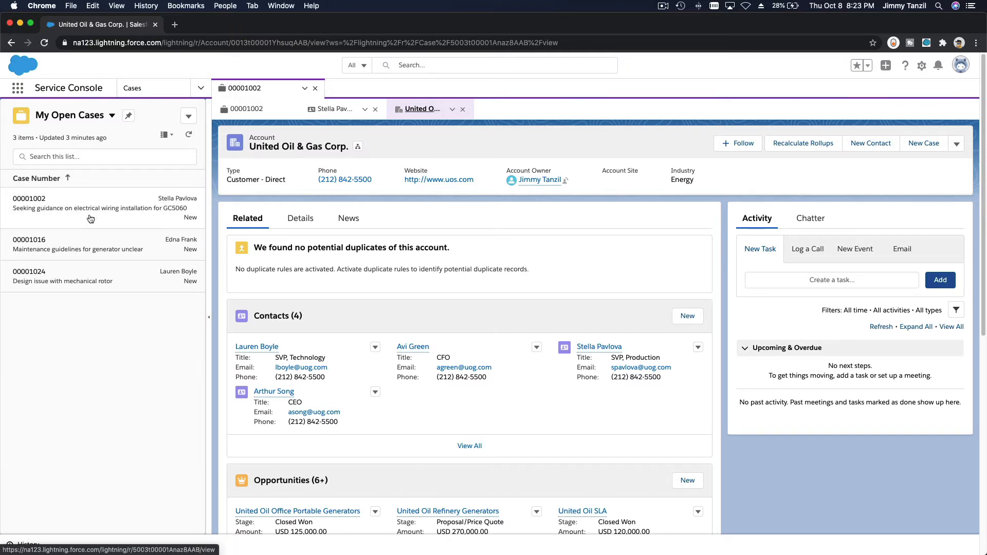
click(84, 248)
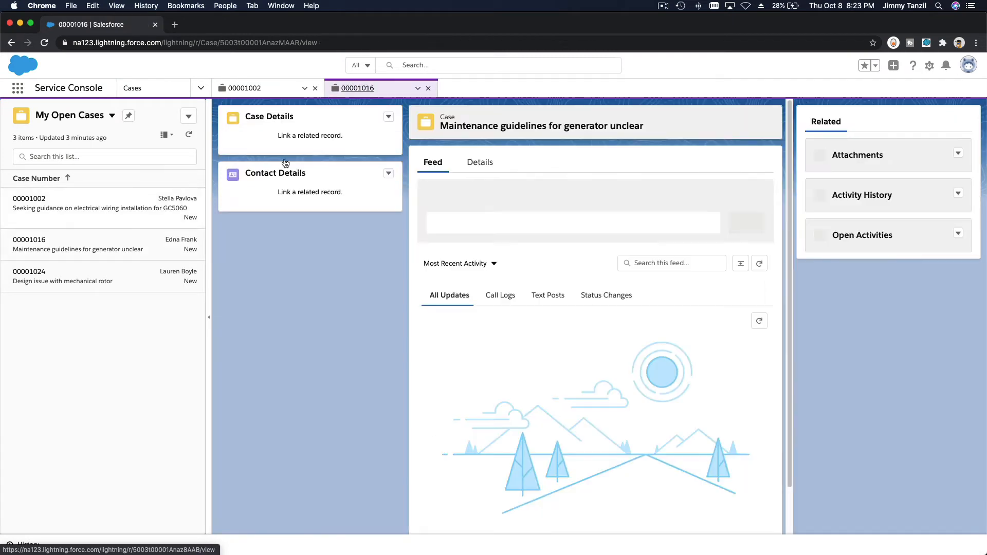
Look through the first case's account, contact and case records, and return to the generator maintenance guidelines case
click(263, 95)
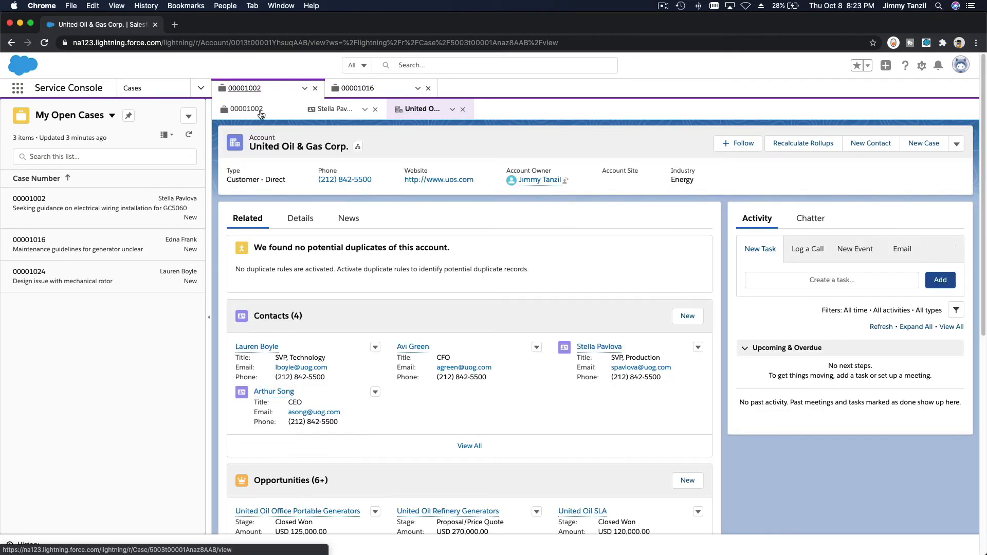
click(339, 116)
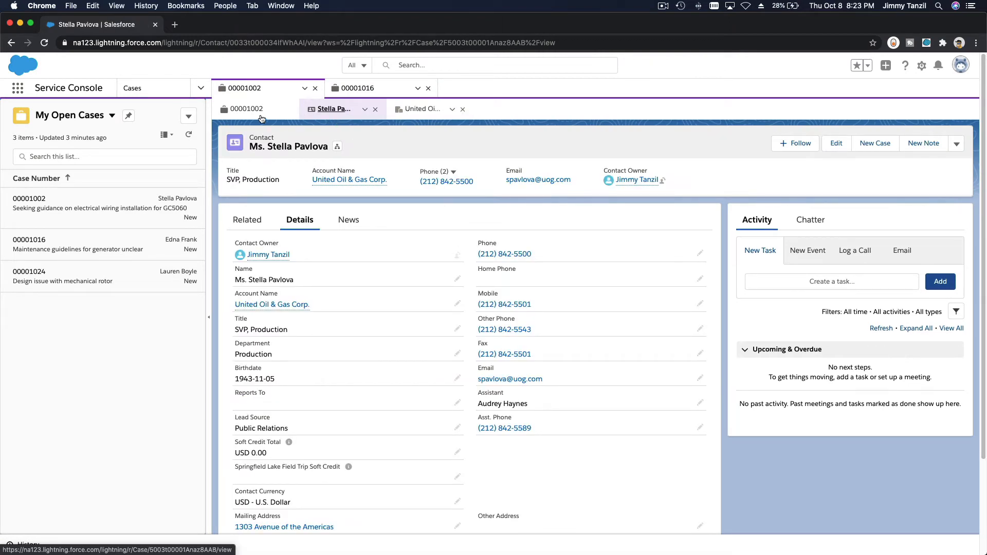
click(261, 114)
click(355, 89)
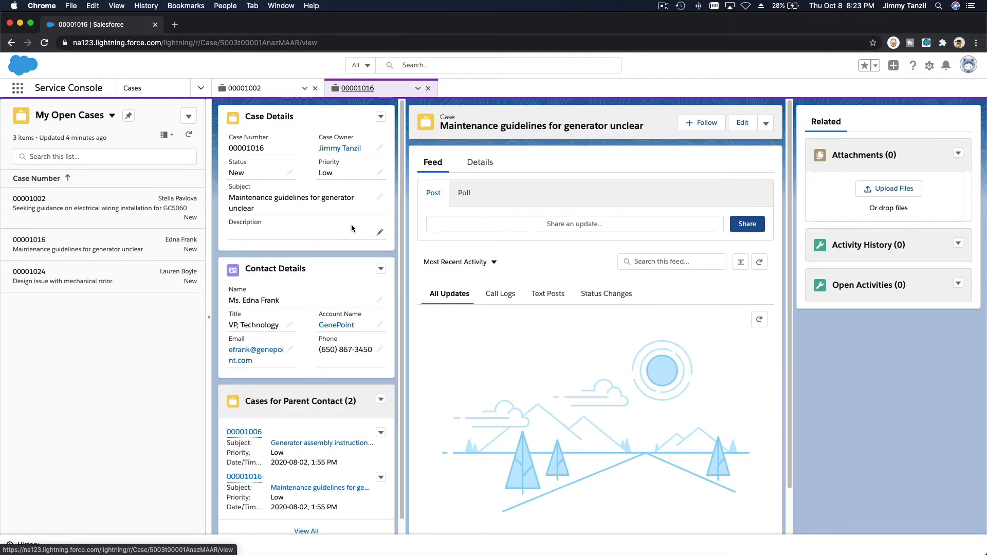
Open the GenePoint account from the case's contact details and review its detail fields and related records
click(344, 325)
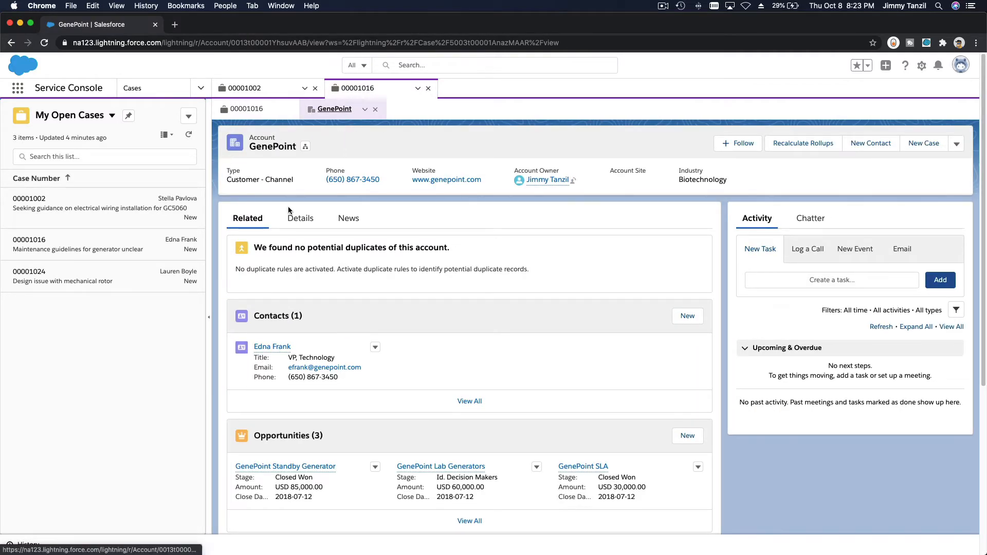
click(300, 218)
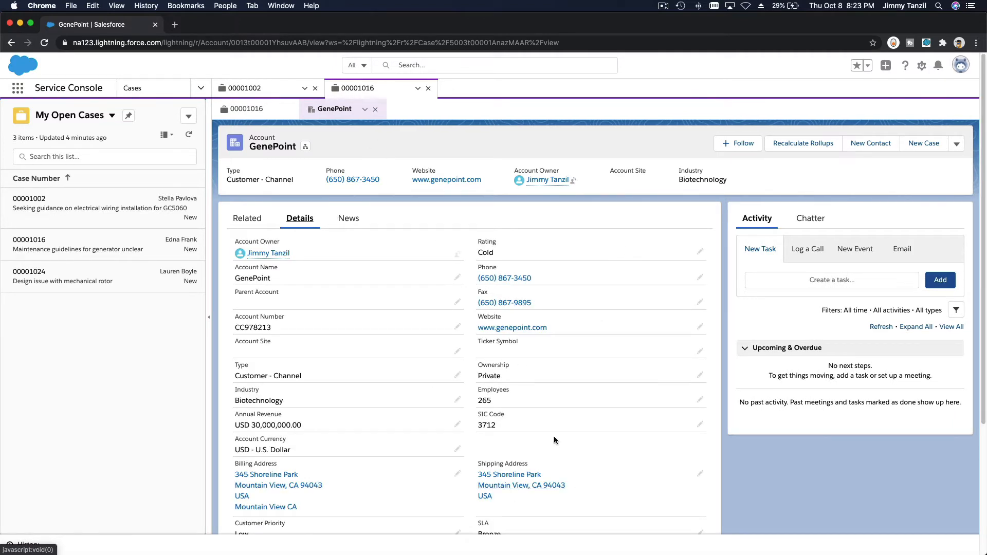
click(260, 223)
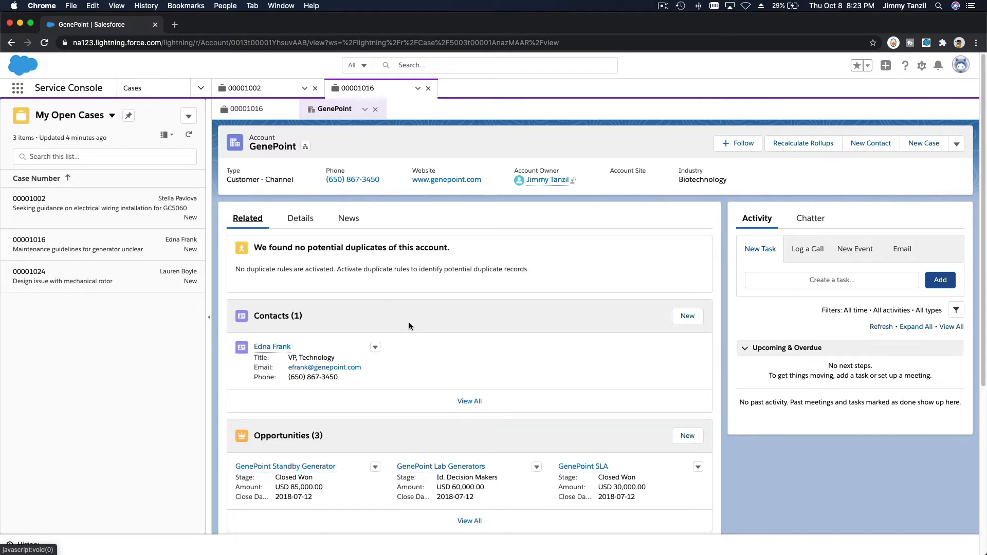
scroll(409, 322, down, 3)
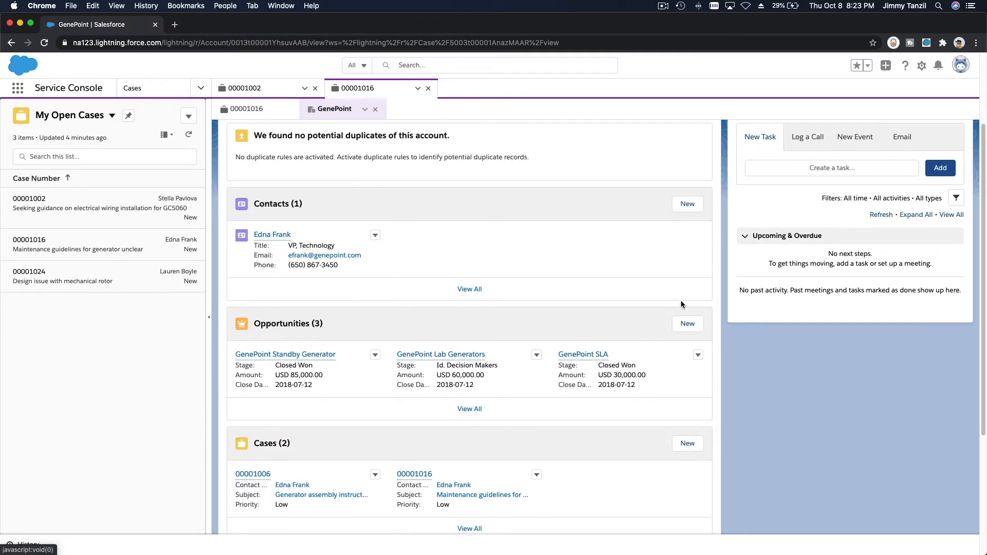
scroll(600, 293, up, 3)
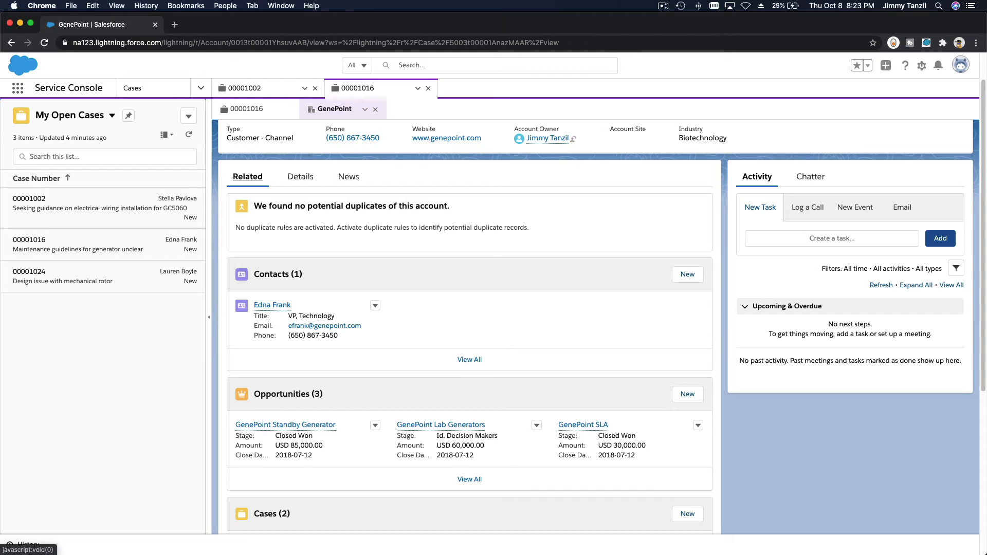
Switch to the Trailhead unit and read the rest of the console benefits and the Create a Case instructions
drag(0, 241, 227, 24)
scroll(347, 119, down, 1)
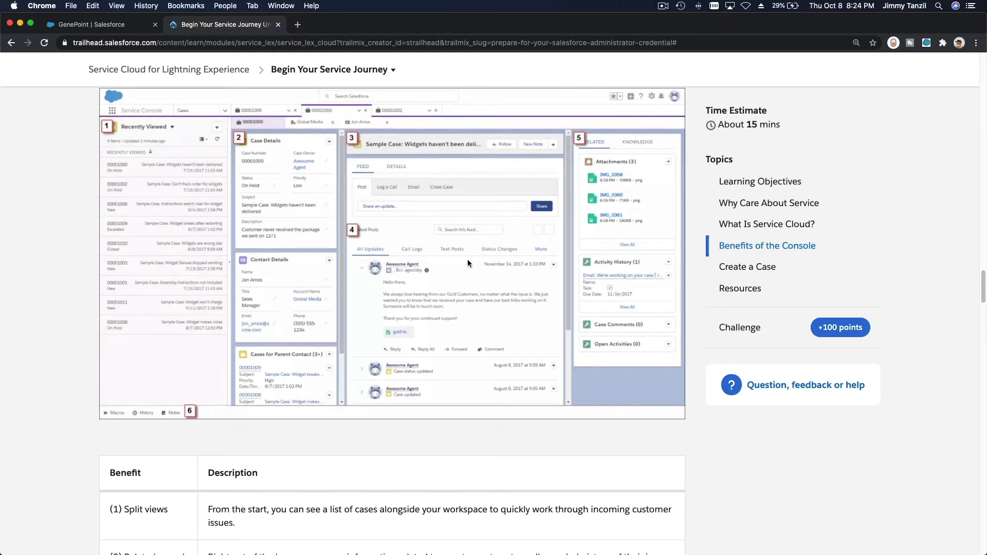
scroll(467, 263, down, 10)
scroll(467, 263, down, 7)
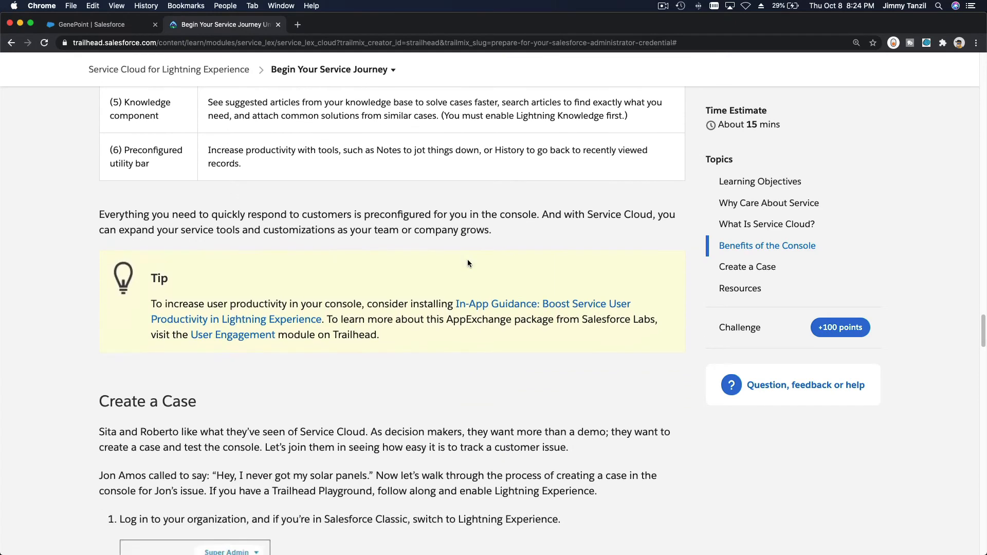
scroll(467, 260, down, 2)
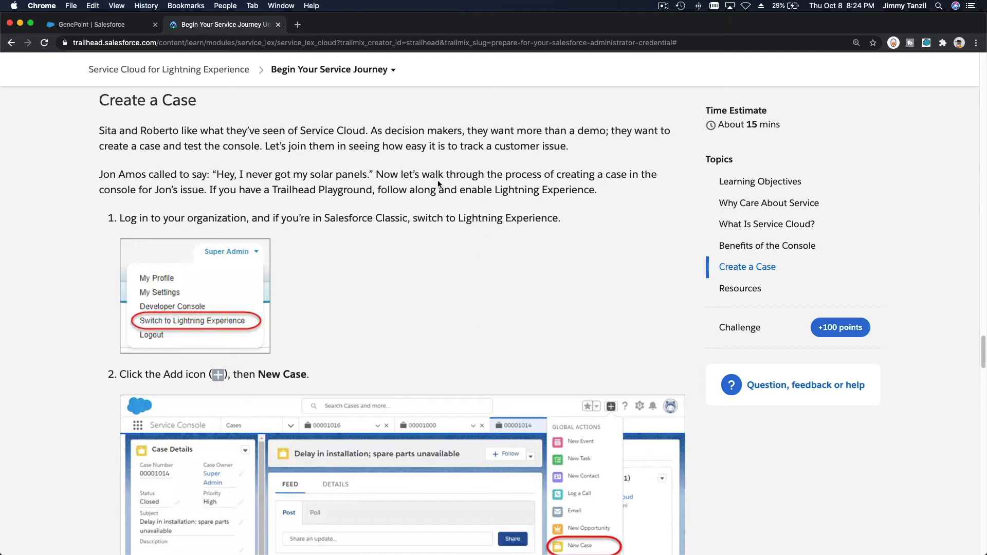
scroll(493, 226, down, 6)
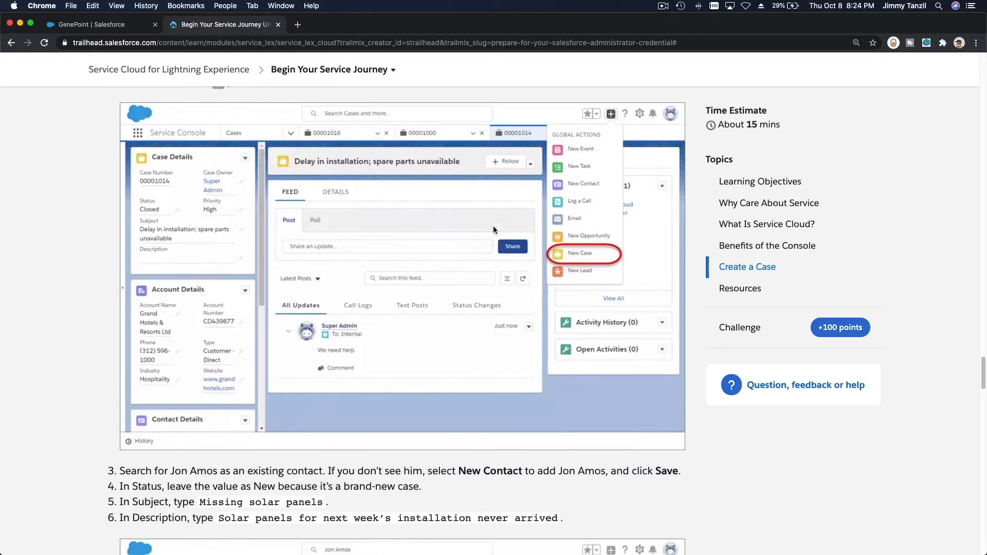
scroll(493, 227, down, 7)
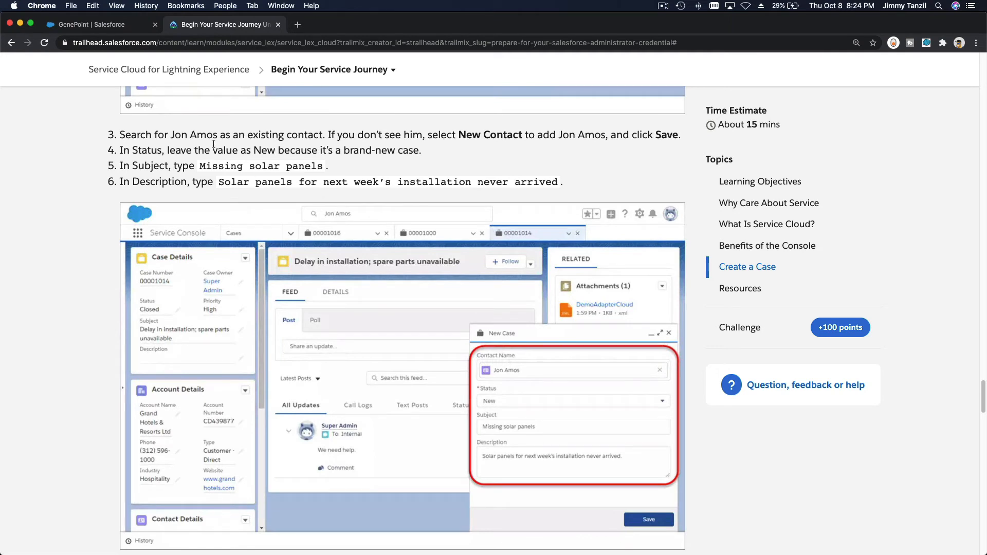
Return to the Service Console and open a new case form from the My Open Cases list
click(114, 25)
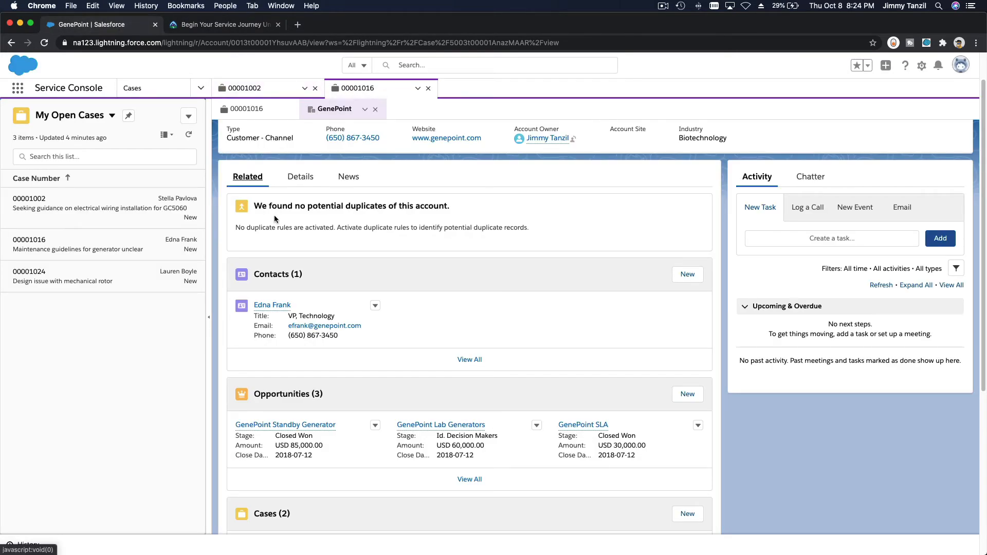
scroll(334, 230, up, 2)
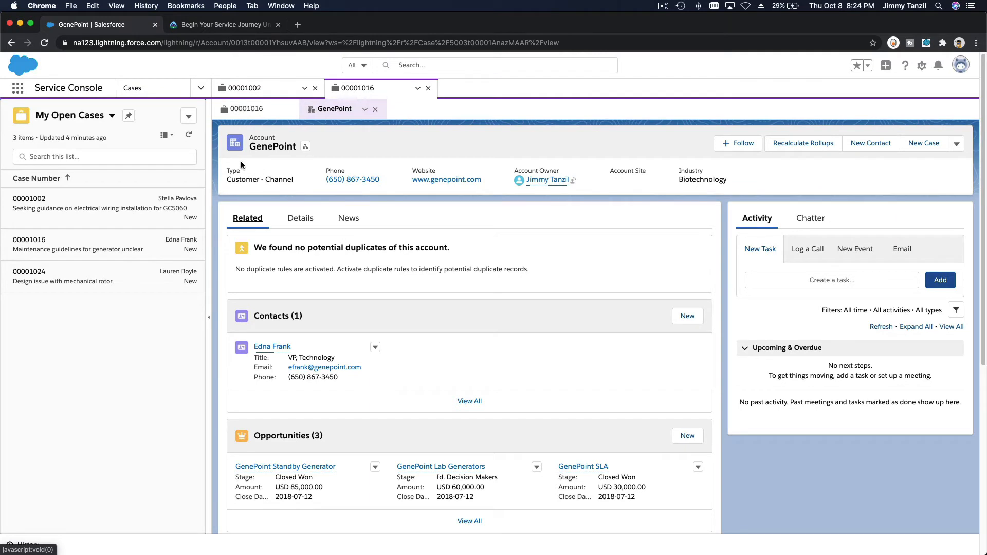
click(188, 117)
click(190, 137)
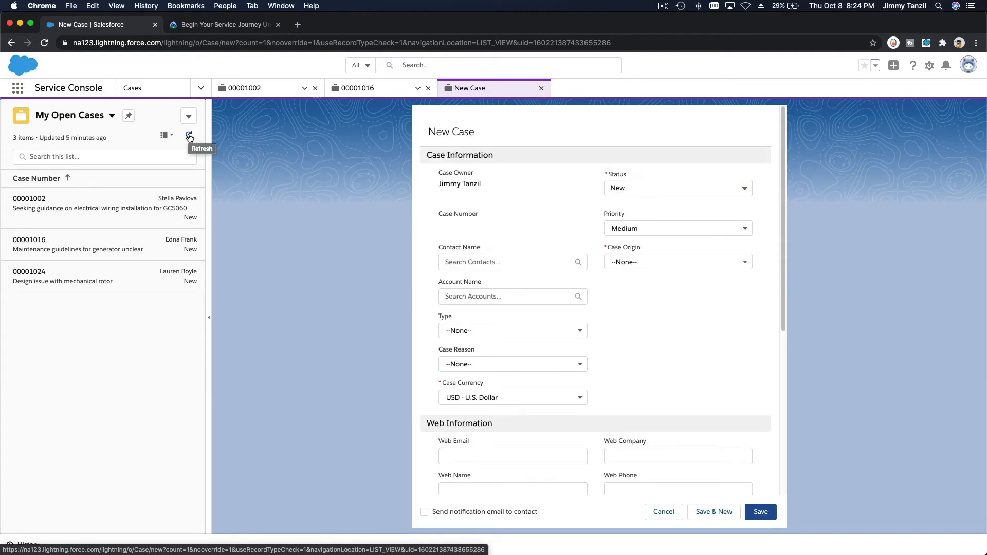
Search the new case's Contact Name field for the full name of the contact given in the exercise
click(509, 262)
text(Joh)
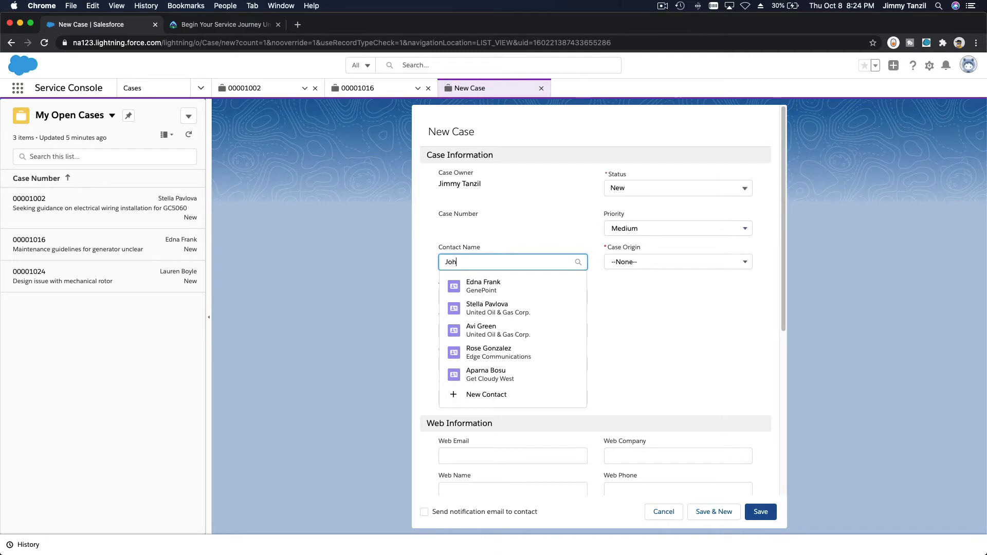
text(n)
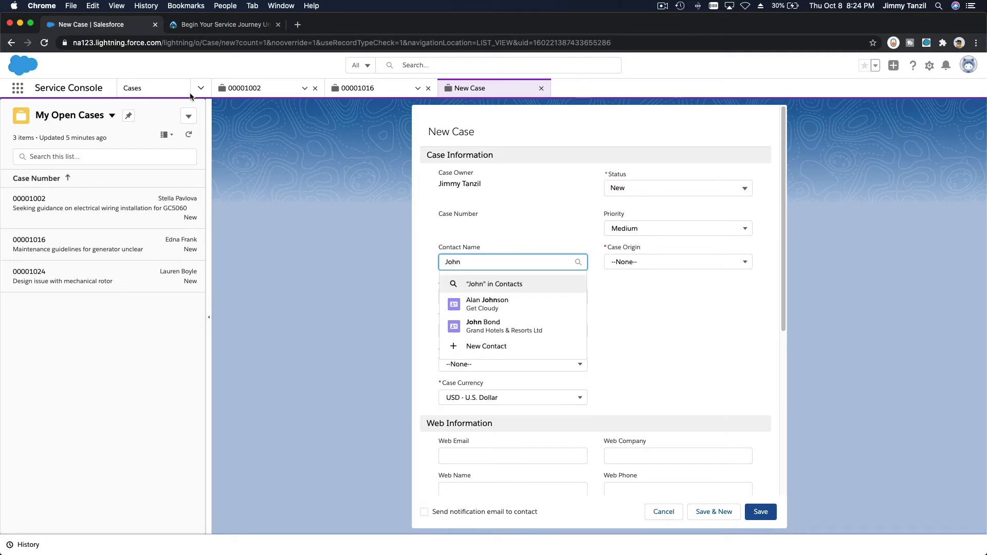
click(202, 27)
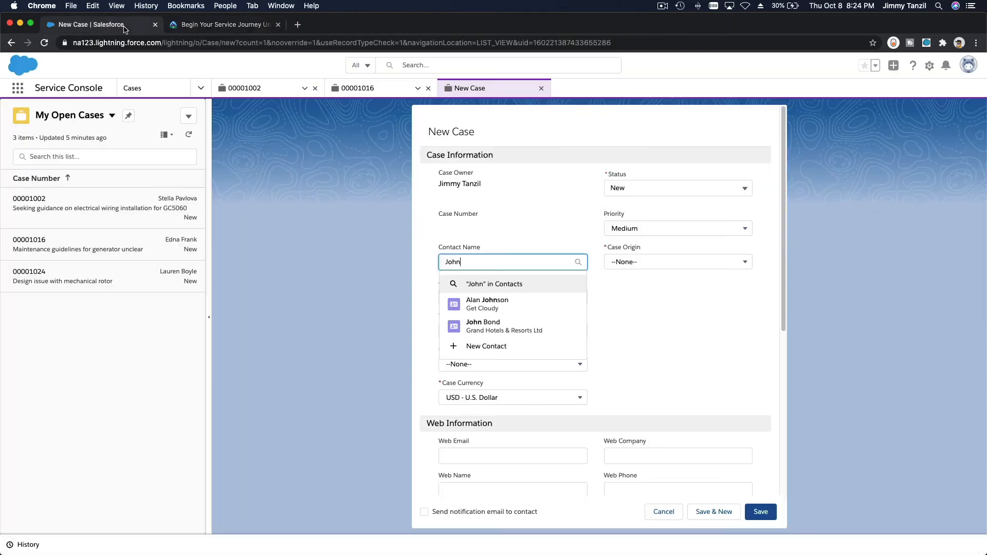
click(126, 28)
key(BackSpace)
key(BackSpace)
text(n)
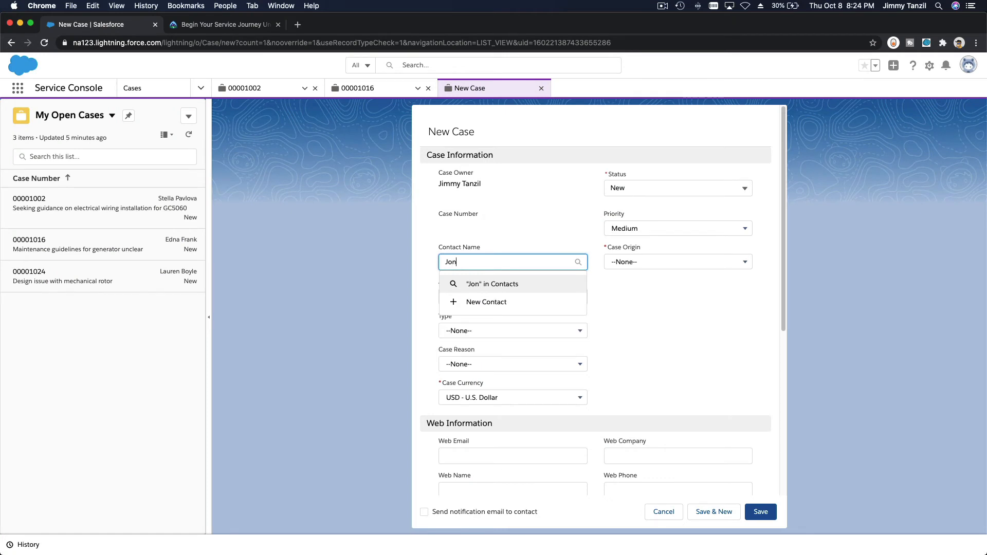
text( Amos)
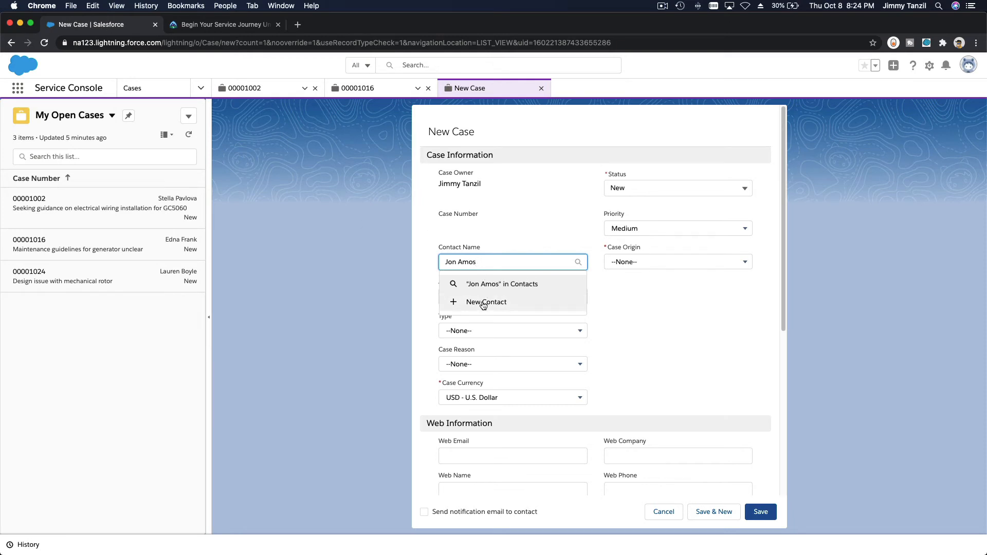
Check the Trailhead instruction for a missing contact, and start a new contact from the case with the contact's first and last name
click(229, 26)
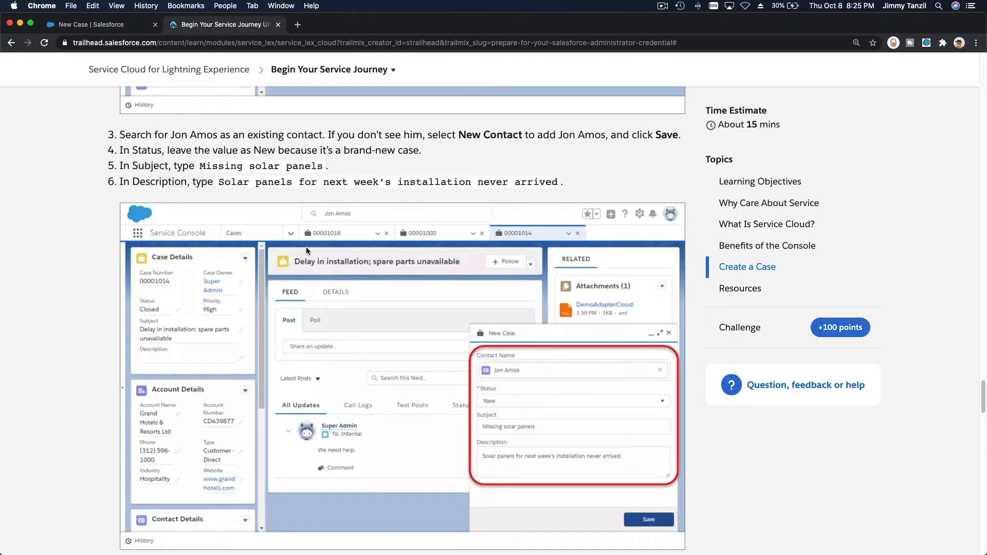
scroll(417, 266, up, 1)
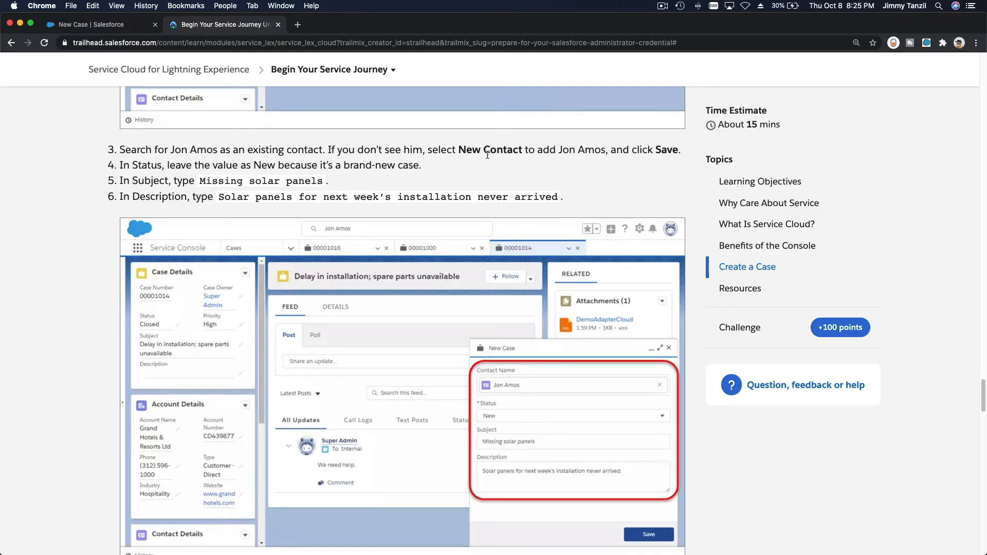
click(126, 29)
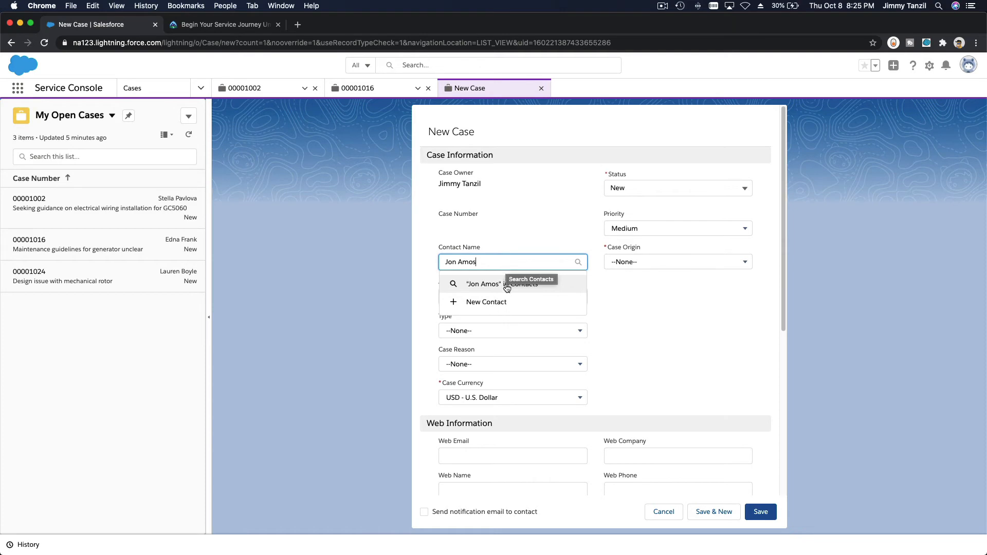
click(505, 304)
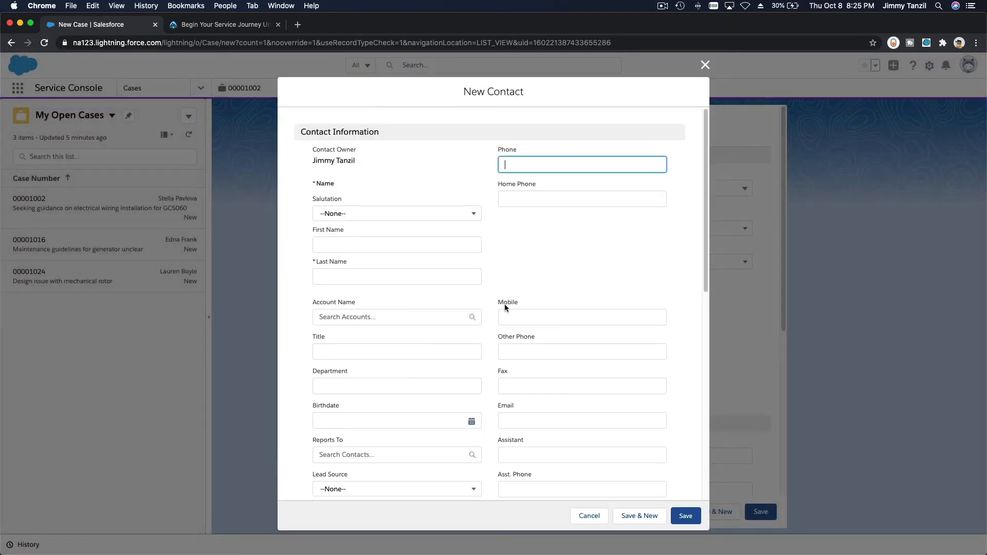
click(417, 247)
text(Jon)
key(Tab)
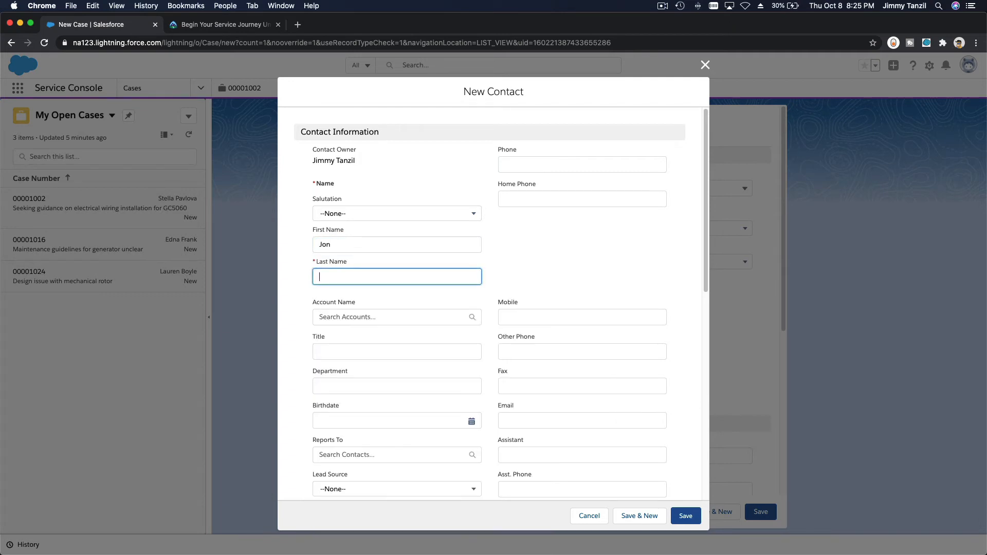
text(Amos)
Copy the subject text "Missing solar panels" from the Trailhead instructions and return to the new contact form
click(216, 25)
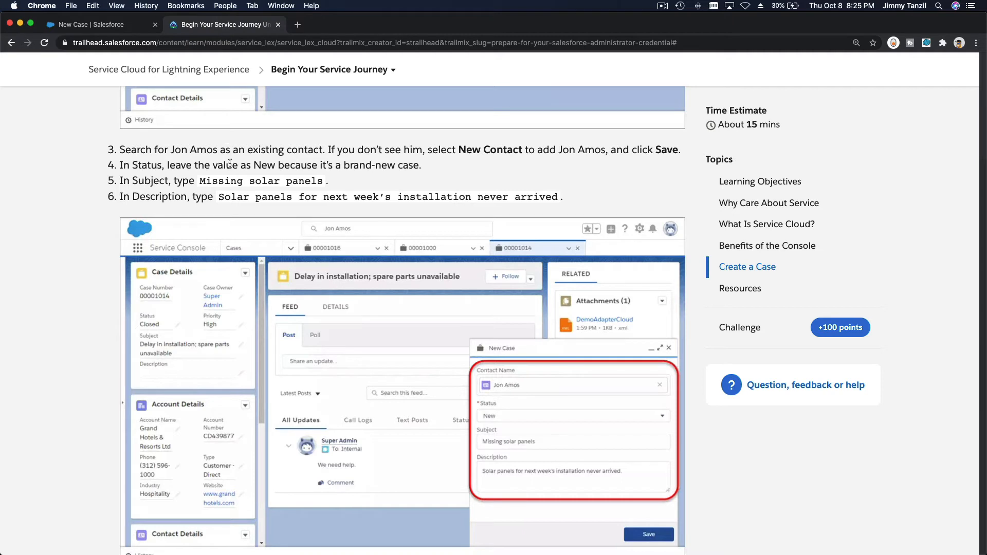
drag(201, 180, 322, 179)
key(super+c)
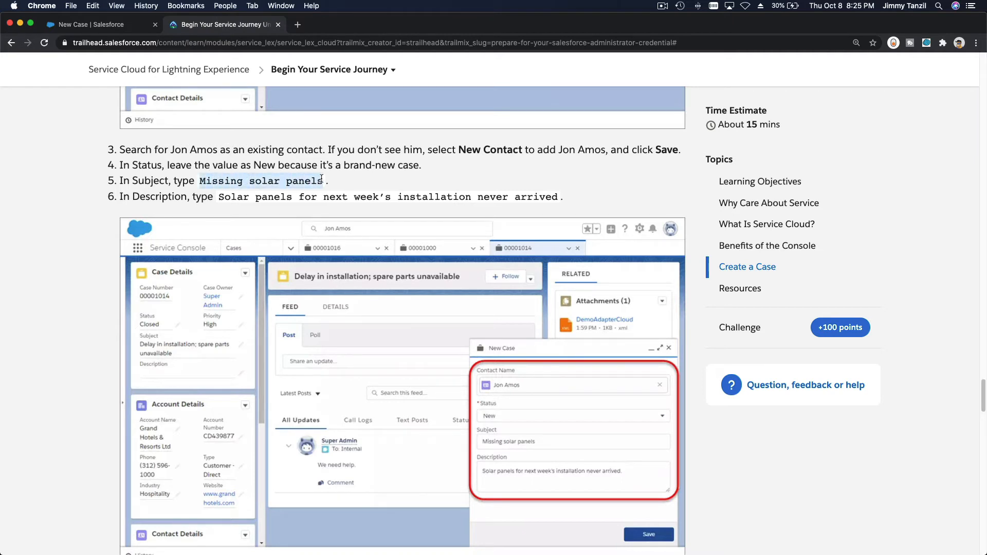
click(116, 25)
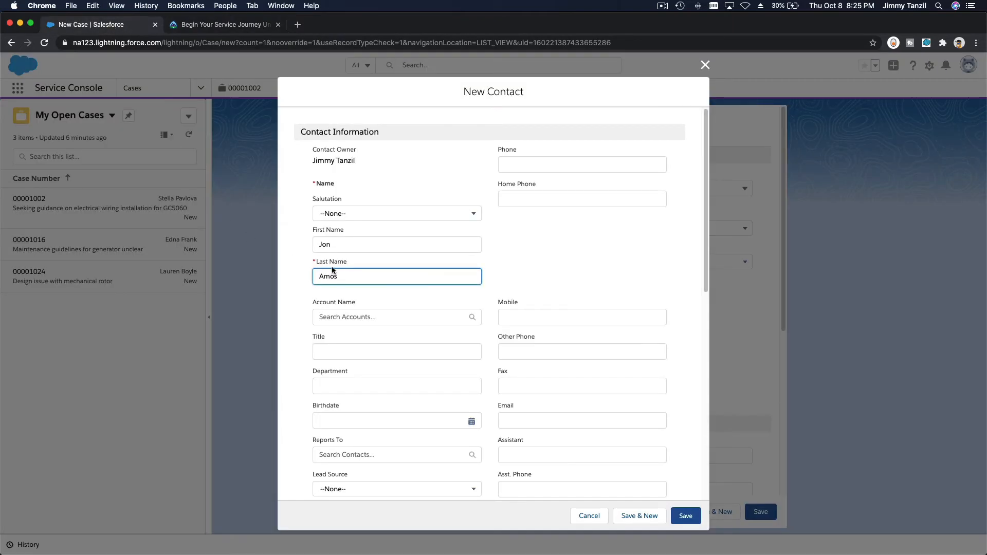
Look over the remaining new contact fields, leave them at their defaults, and save the contact
click(530, 263)
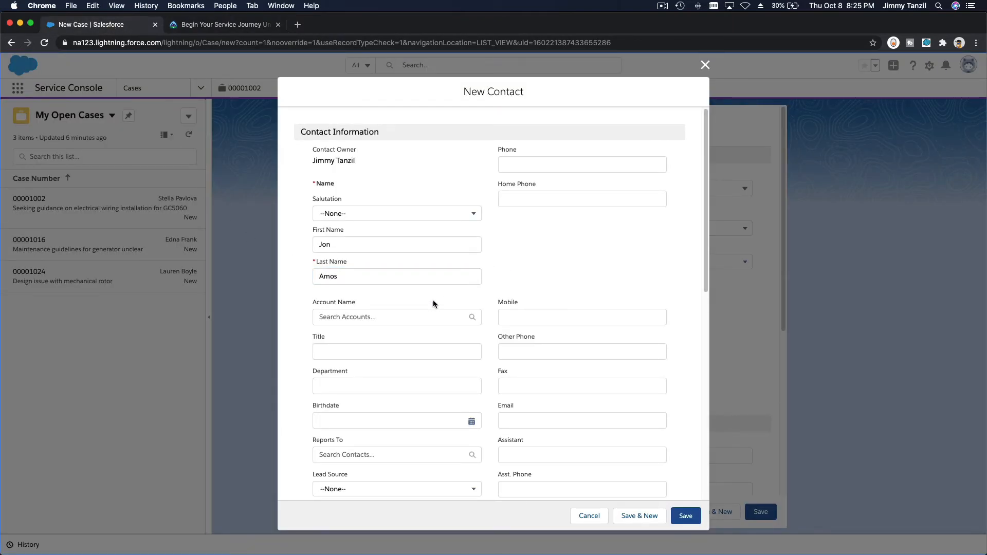
scroll(558, 315, down, 2)
scroll(557, 316, down, 5)
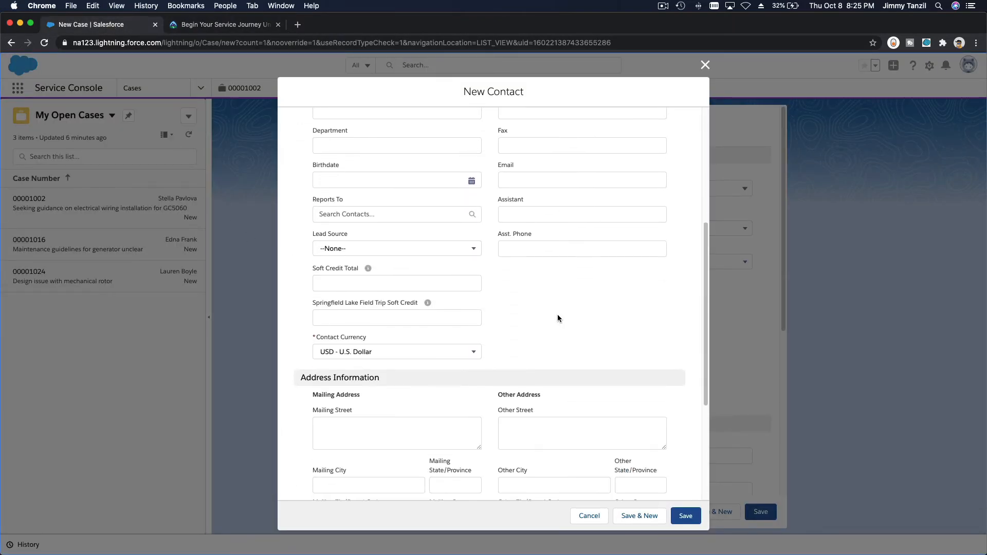
click(685, 517)
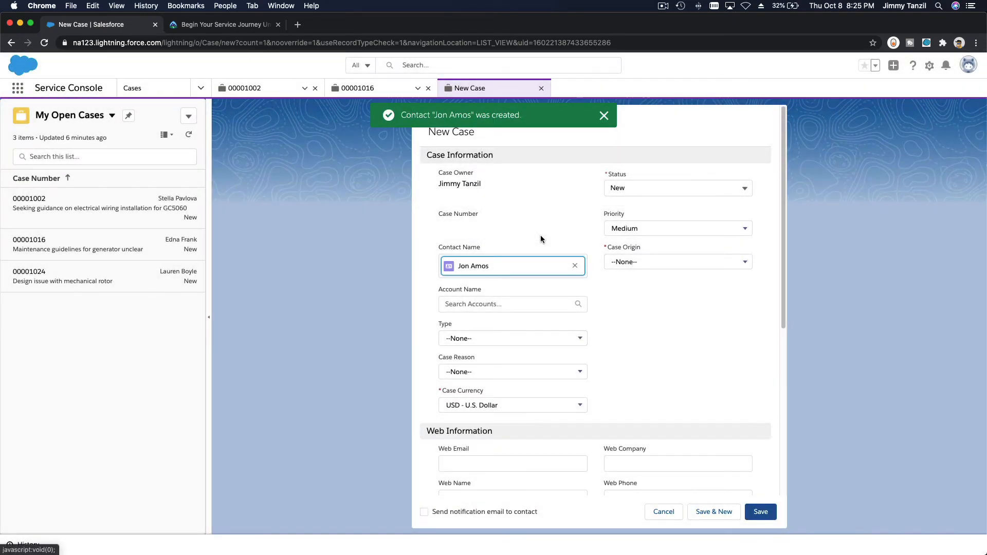
Set the new case's Subject to the copied text "Missing solar panels"
click(674, 308)
scroll(674, 307, down, 1)
scroll(674, 307, down, 2)
scroll(675, 308, up, 2)
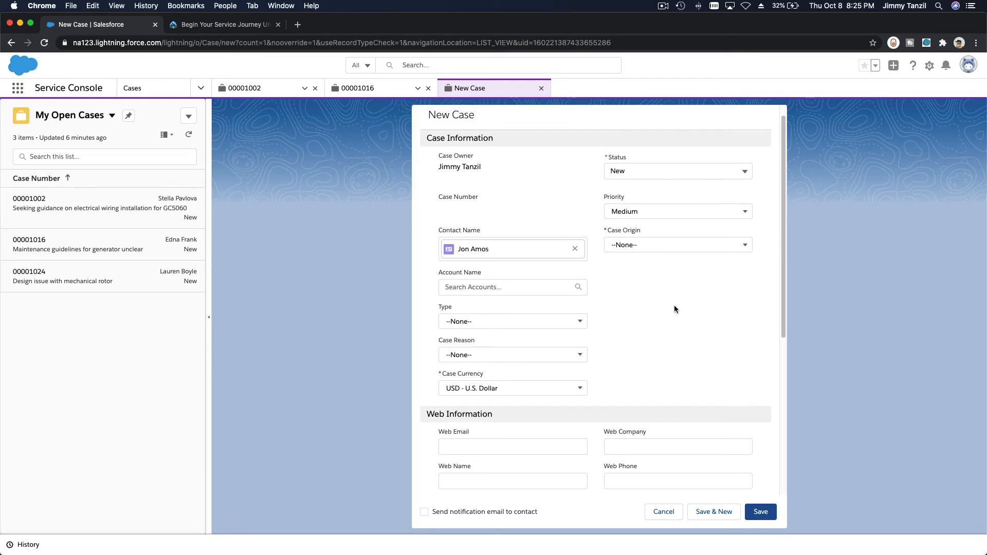
scroll(674, 309, down, 5)
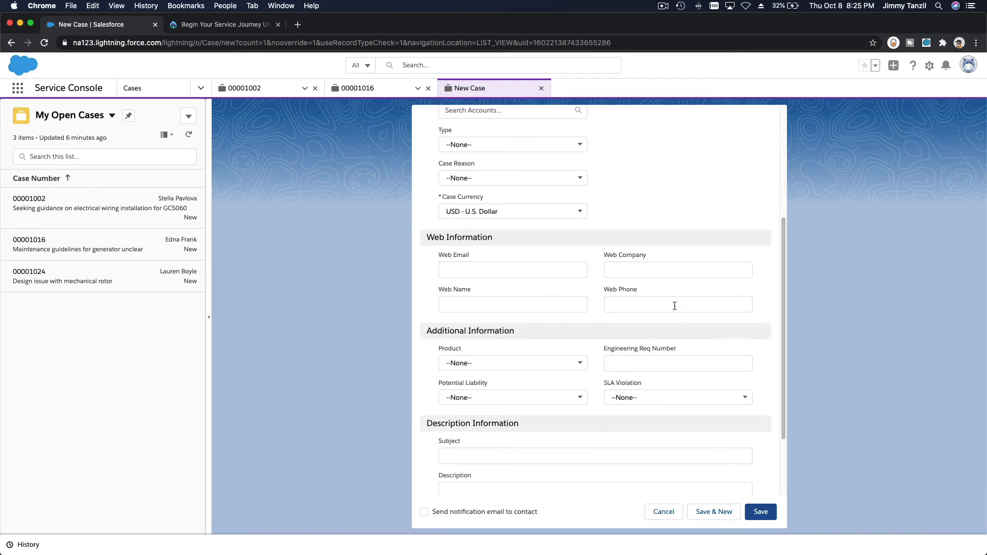
scroll(675, 306, down, 1)
click(588, 405)
key(super+v)
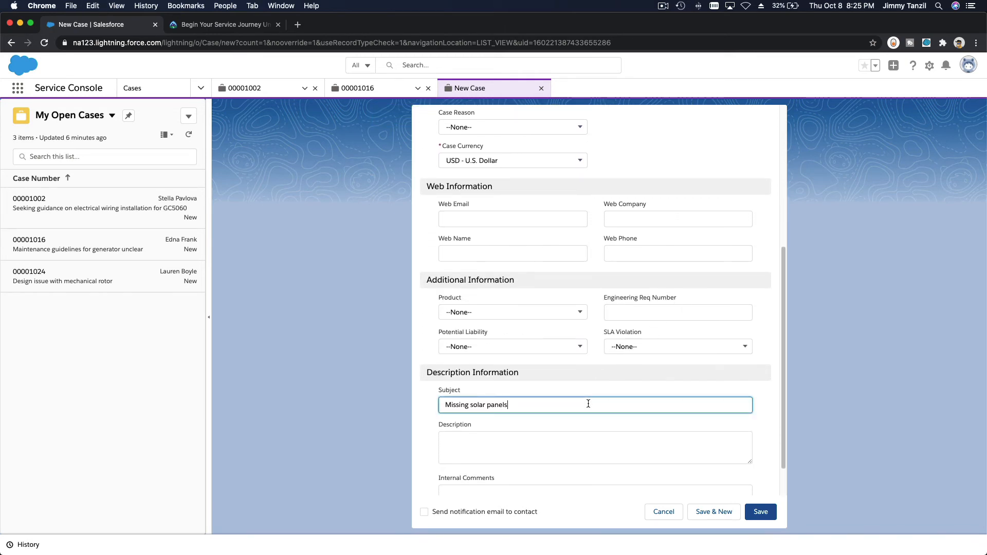
click(583, 382)
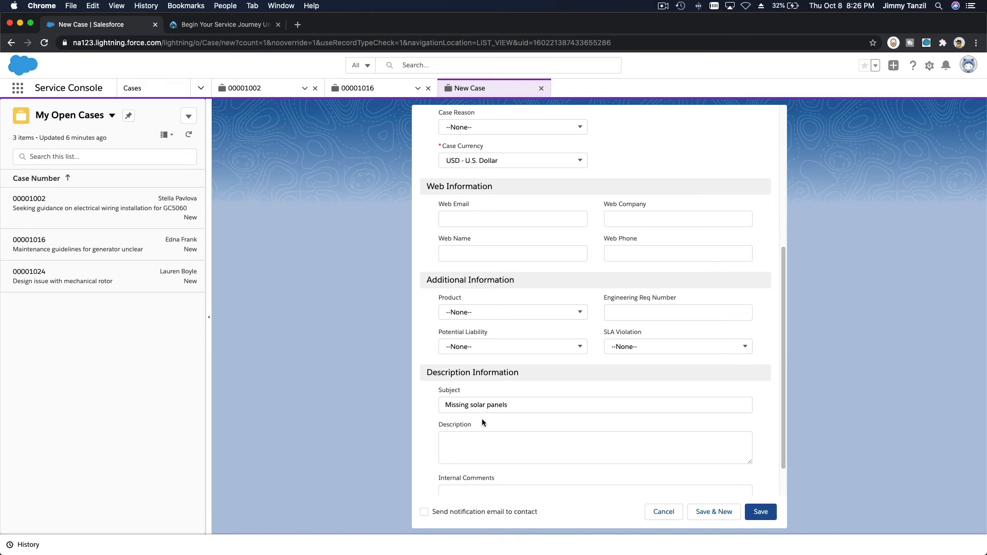
Copy "Solar panels for next week's installation never arrived" from the Trailhead instructions into the case's Description
click(208, 27)
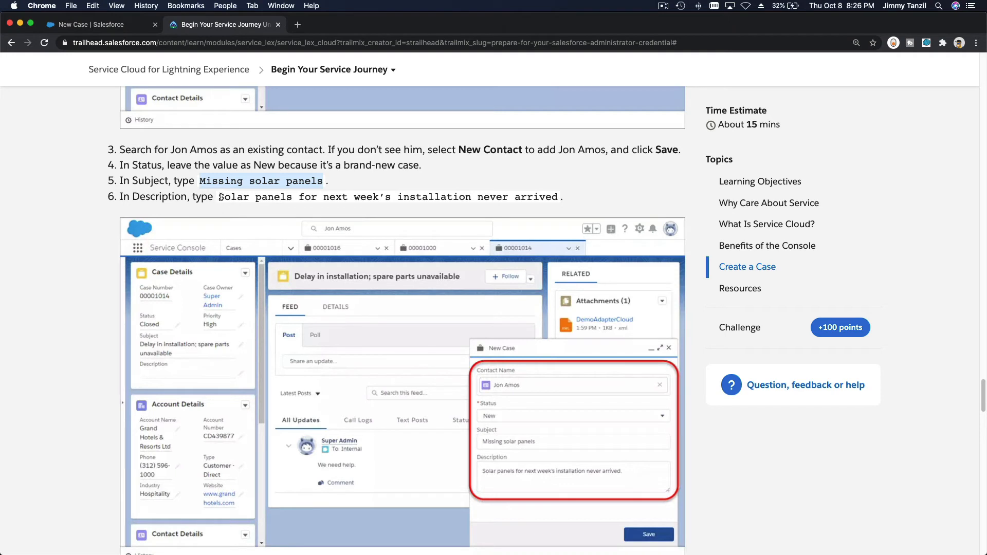
drag(221, 196, 561, 203)
key(super+c)
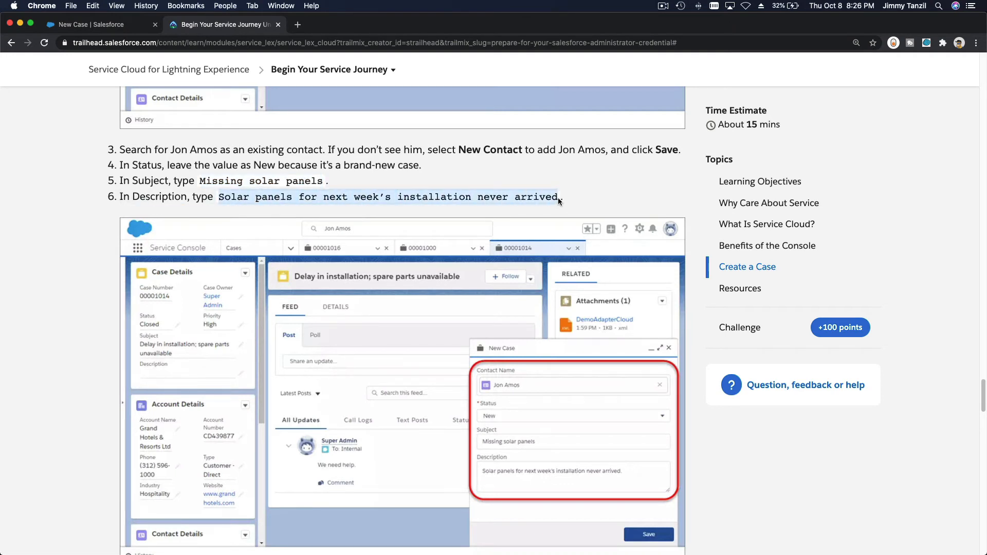
click(108, 28)
click(535, 448)
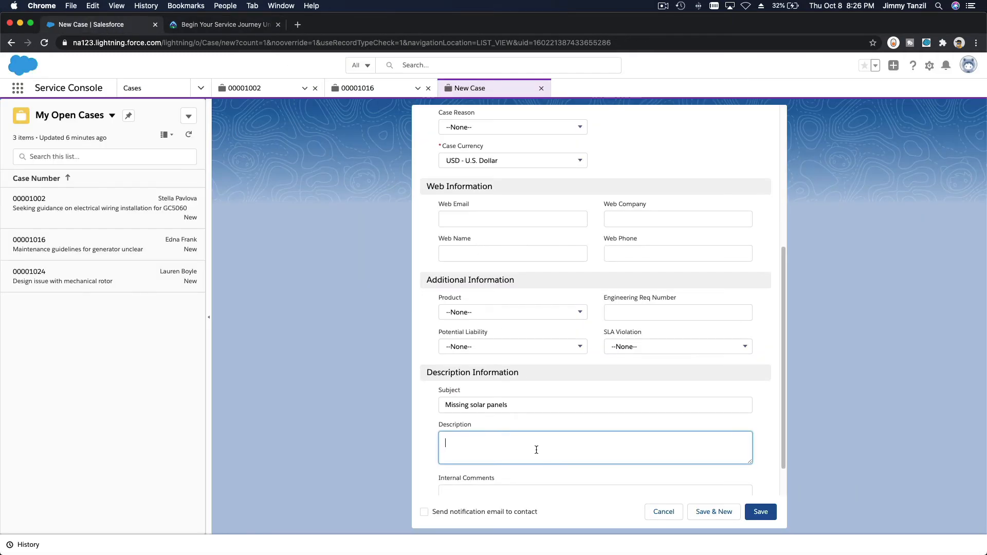
key(super+v)
scroll(551, 449, down, 2)
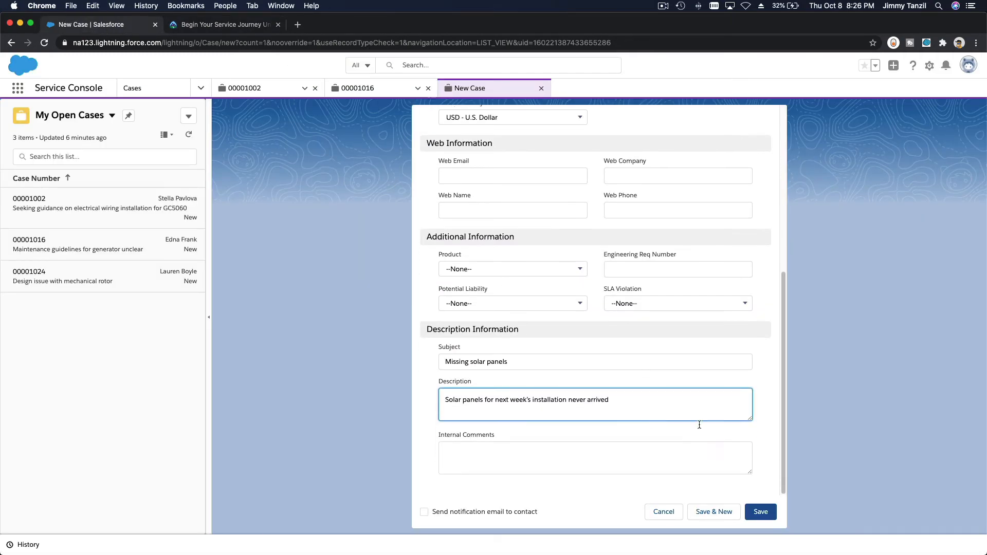
Try to save the new case, and set its required Case Origin to Email
click(756, 518)
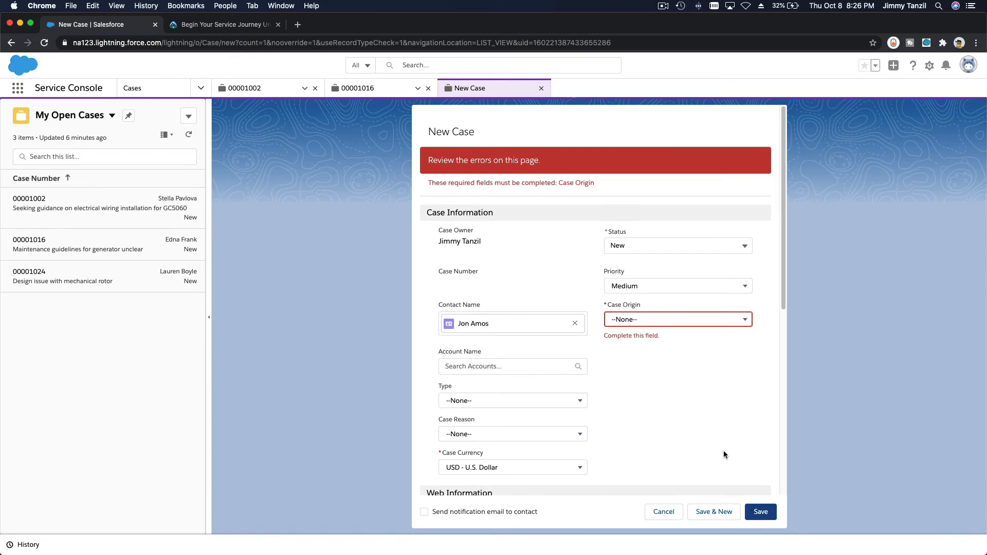
click(663, 323)
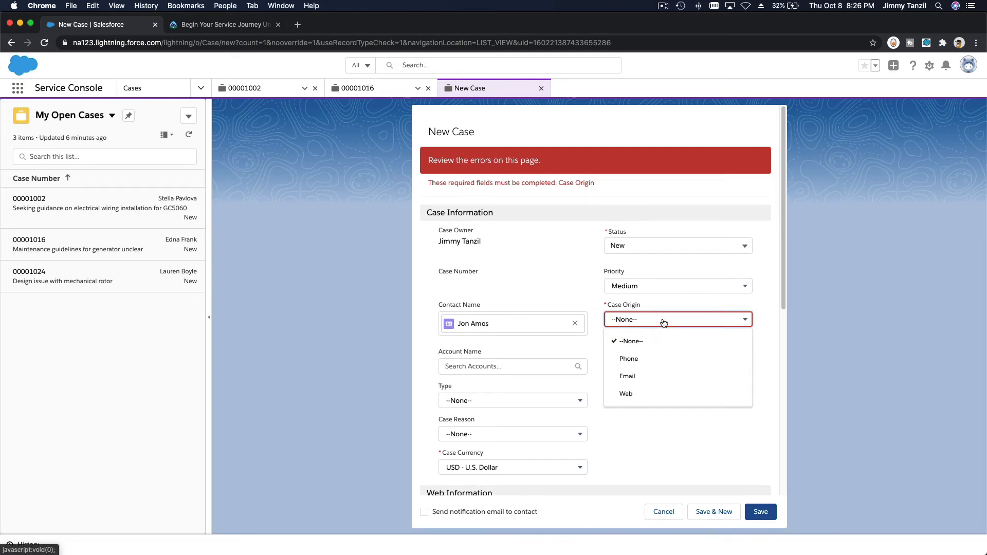
click(669, 378)
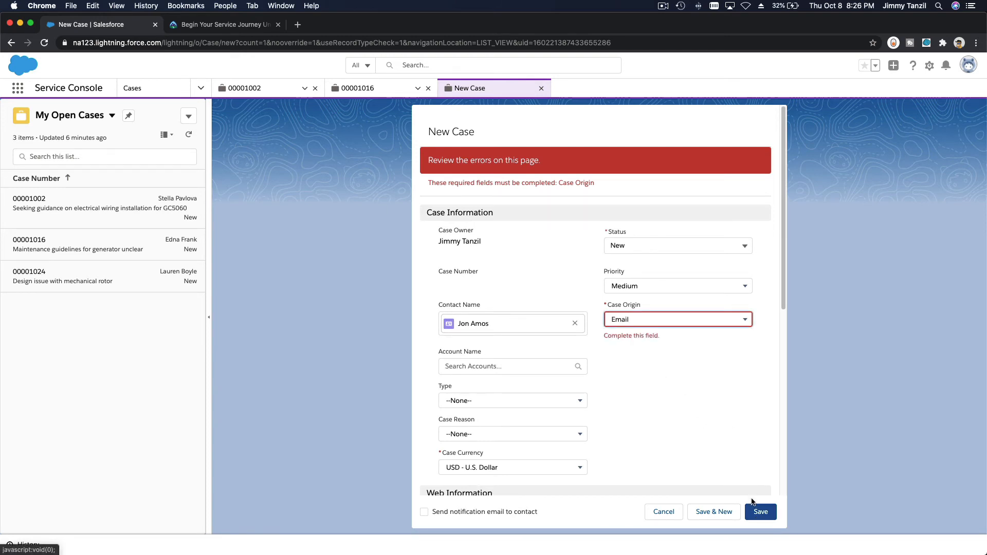
Save the new "Missing solar panels" case and dismiss the confirmation
click(759, 512)
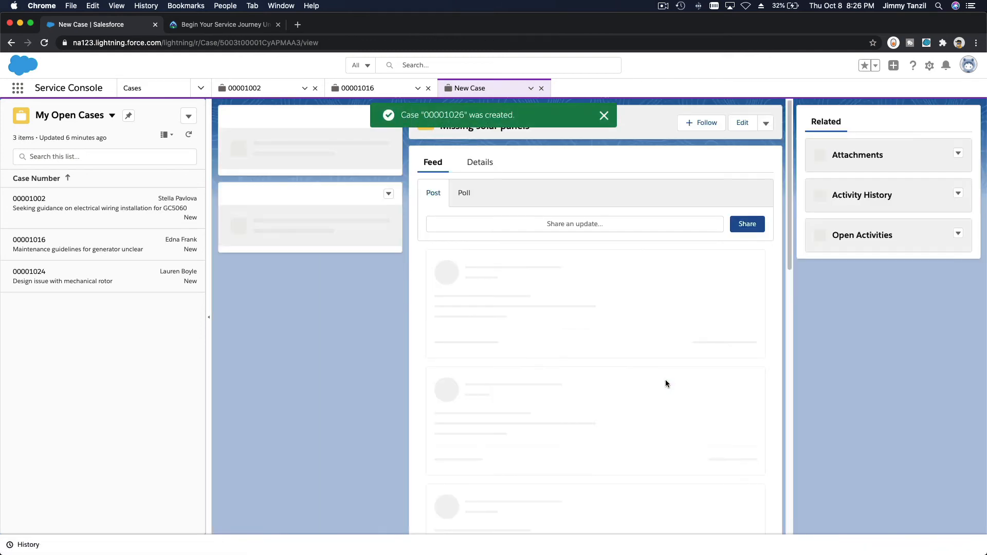
click(603, 116)
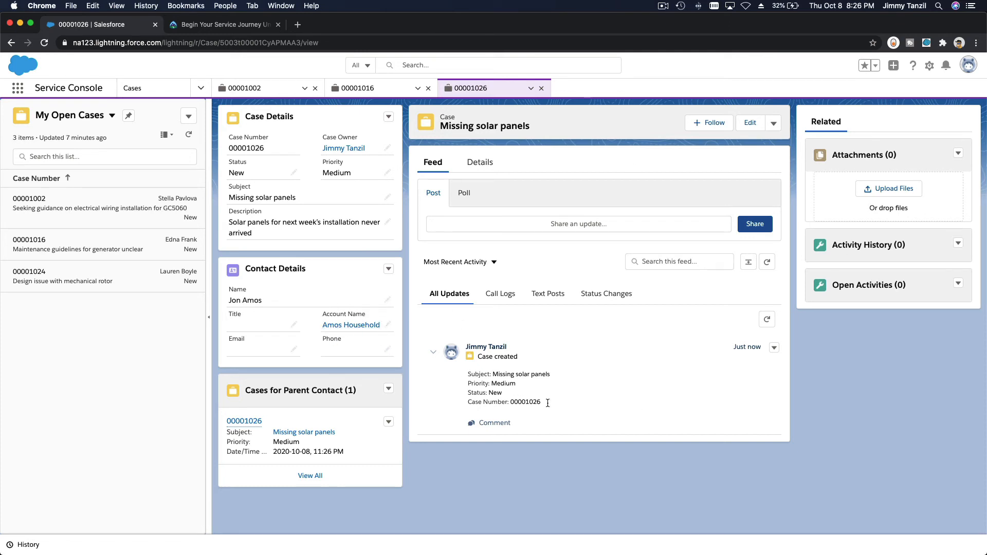
Review Trailhead's instructions for commenting on a case, and share the post "I just created this sample case for Trailhead. Boom!" in the case's feed
click(195, 29)
scroll(578, 294, down, 2)
scroll(580, 294, down, 6)
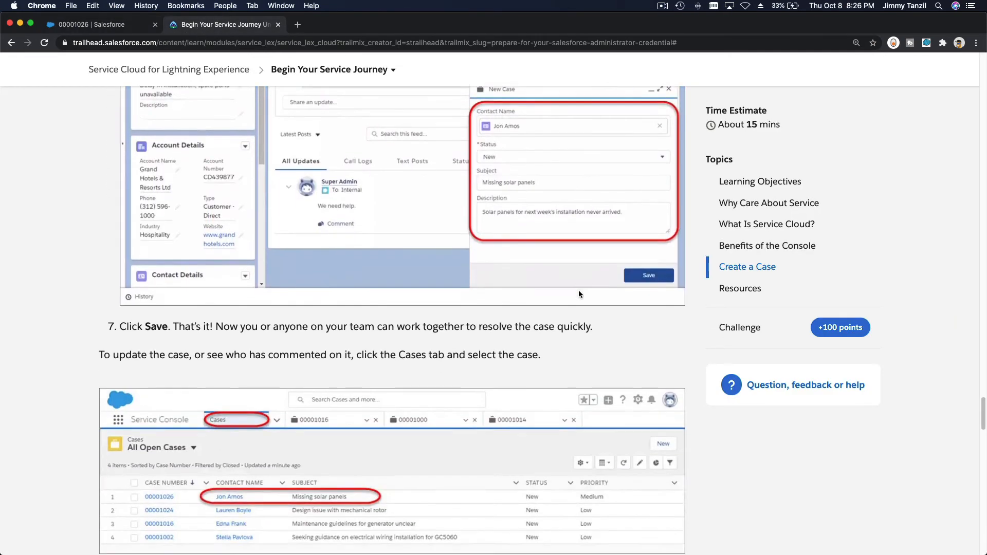
scroll(579, 294, down, 2)
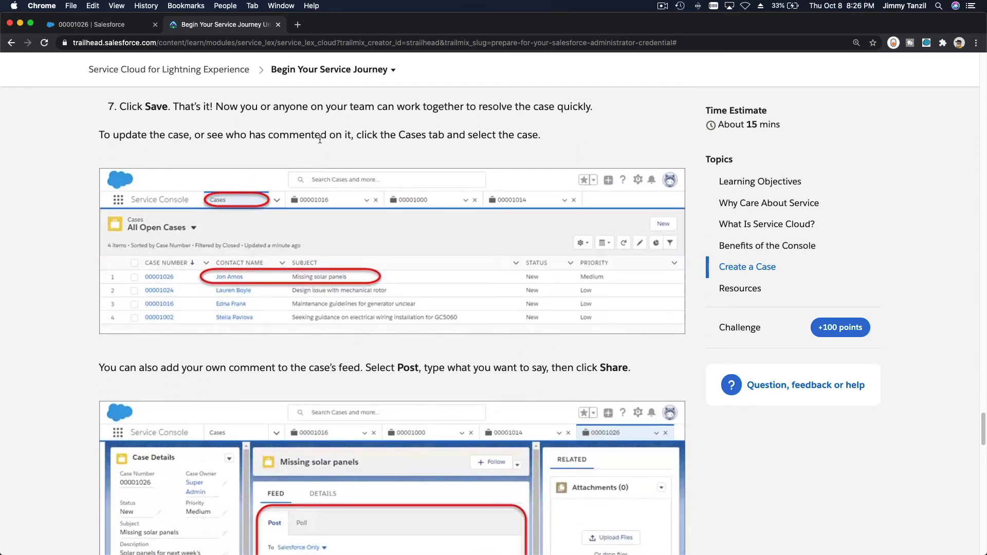
scroll(320, 138, down, 1)
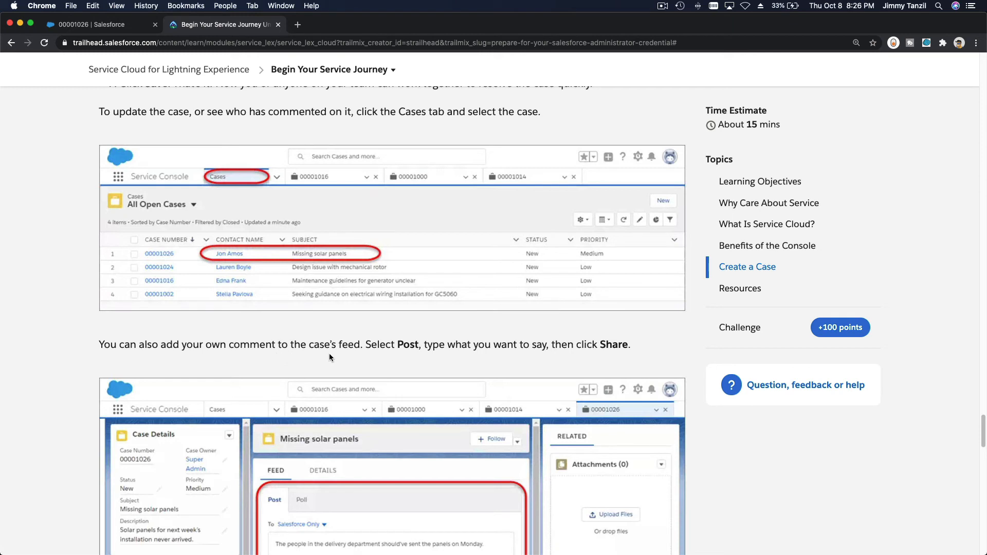
scroll(334, 353, down, 5)
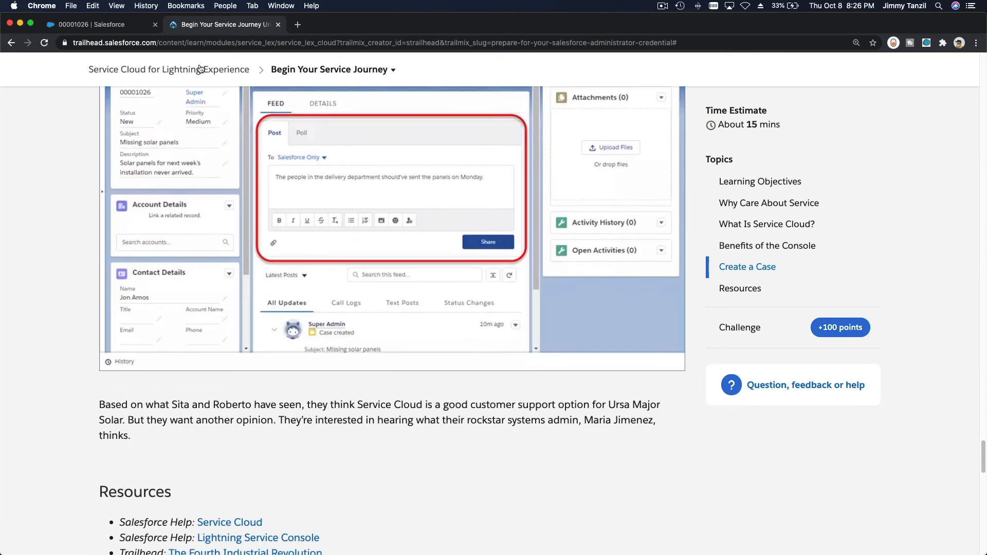
click(93, 26)
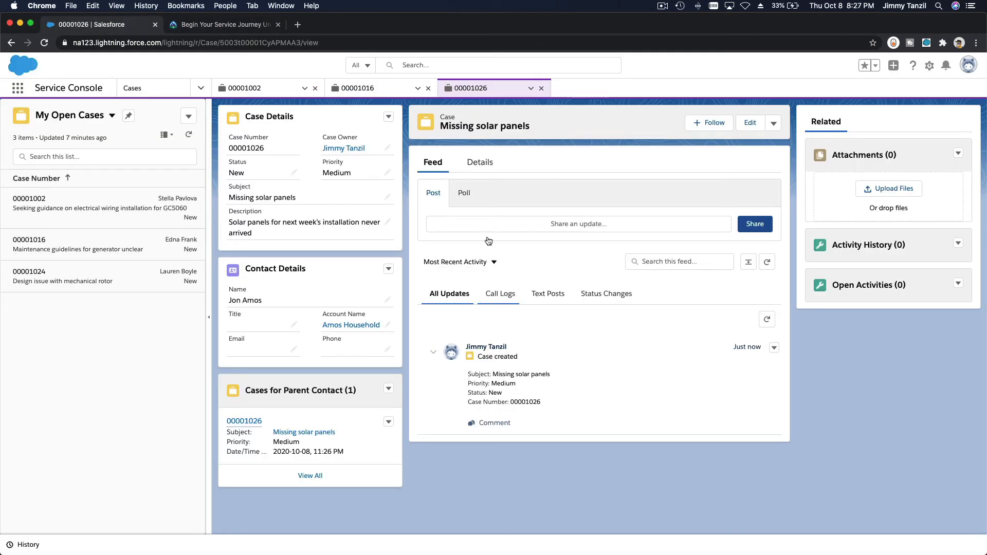
click(560, 227)
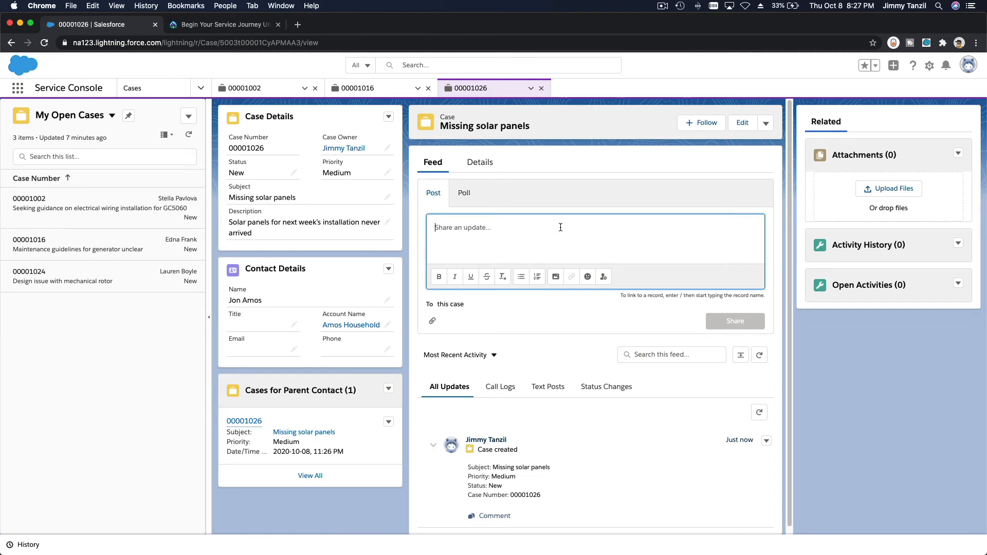
text(I)
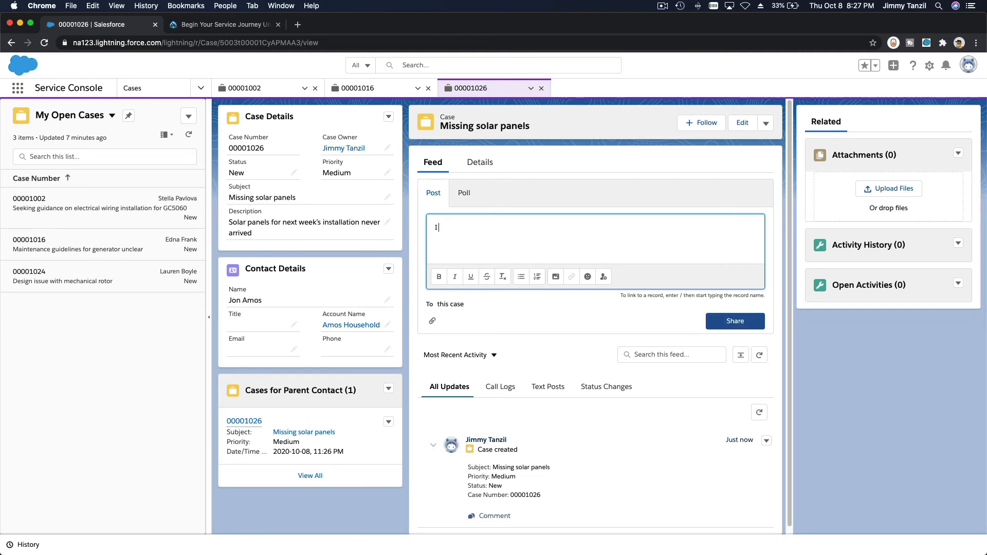
text( h just created this sample case for Trailhead. Boom!)
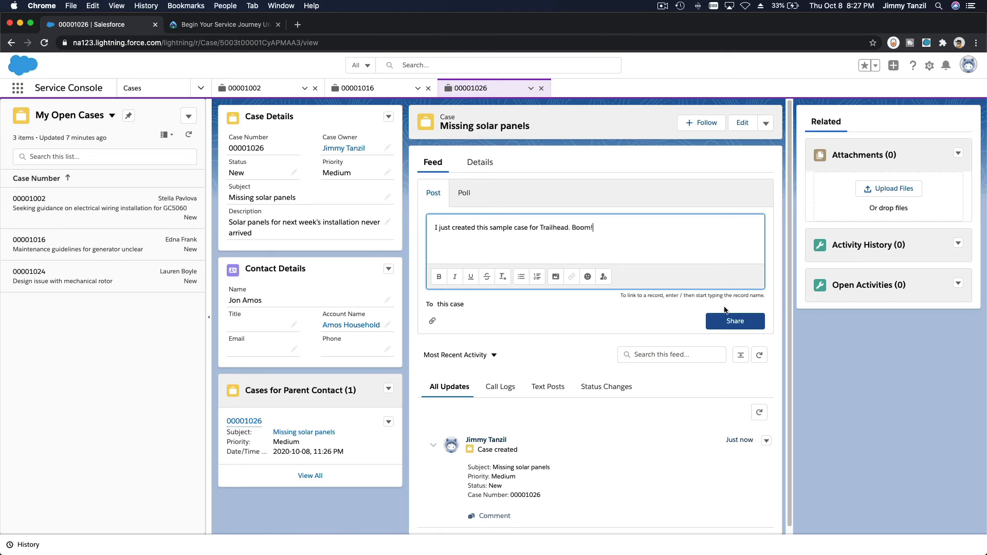
click(727, 321)
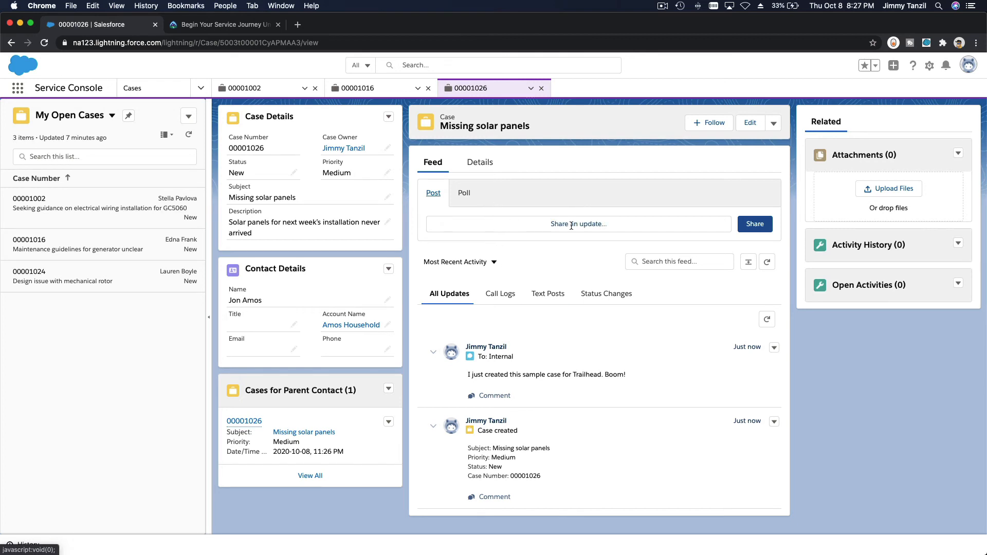
click(572, 226)
text(@)
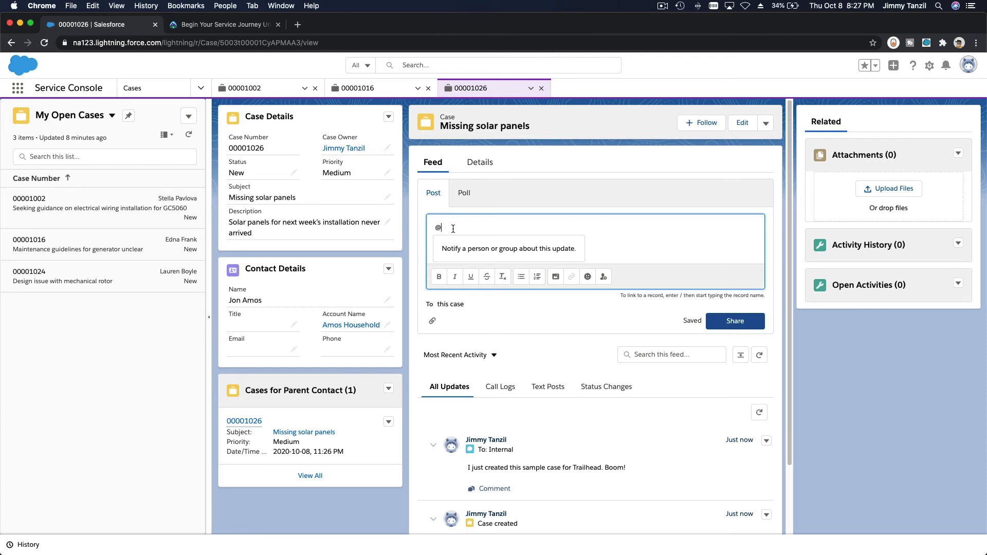
key(BackSpace)
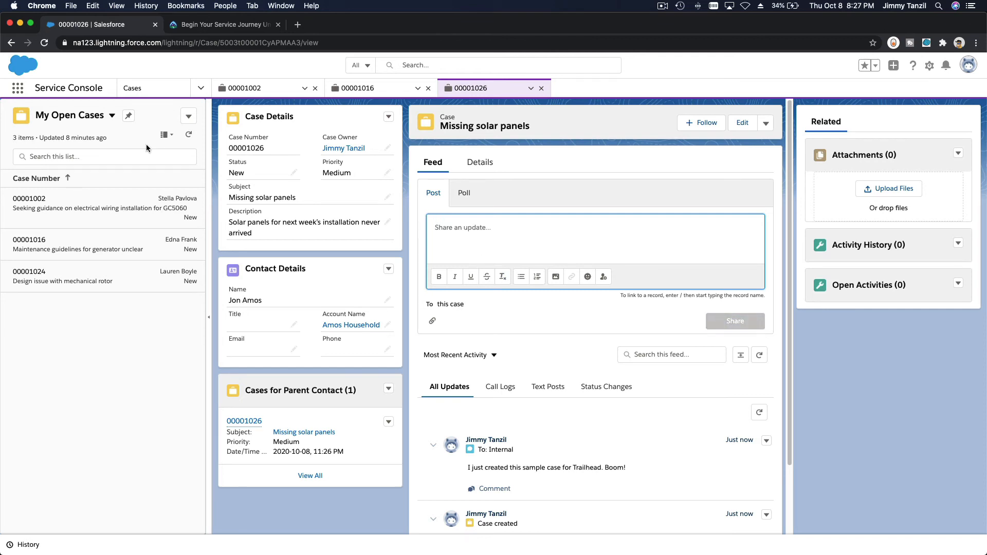
Return to the Trailhead unit's quiz and answer question 1 with "An easy-to-use customer service application"
click(218, 25)
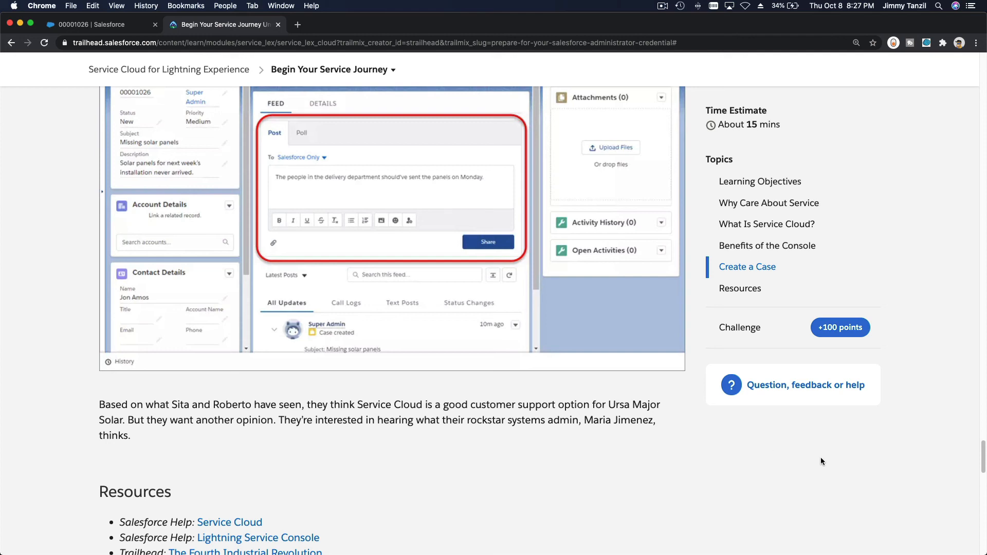
scroll(821, 461, down, 5)
scroll(939, 484, left, 2)
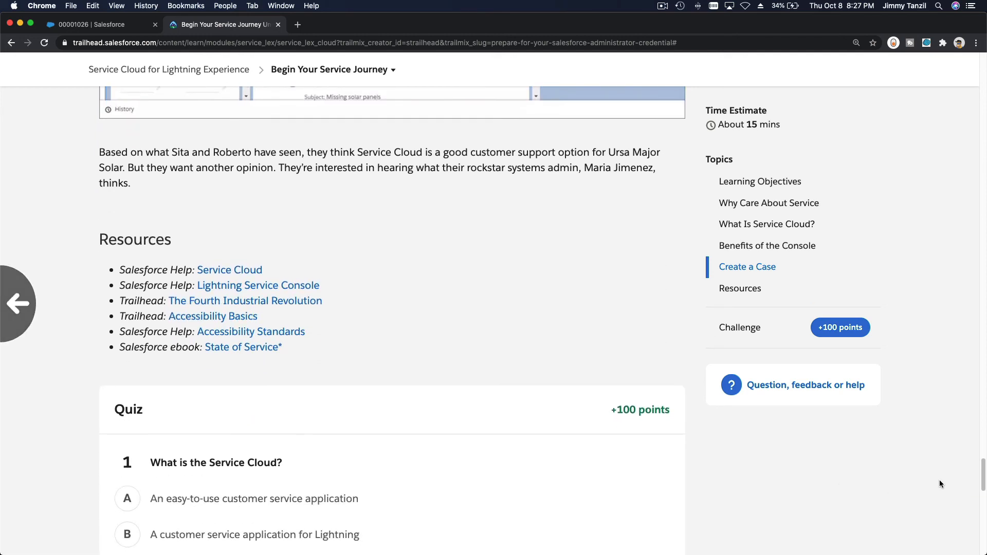
scroll(940, 484, down, 1)
scroll(919, 449, down, 6)
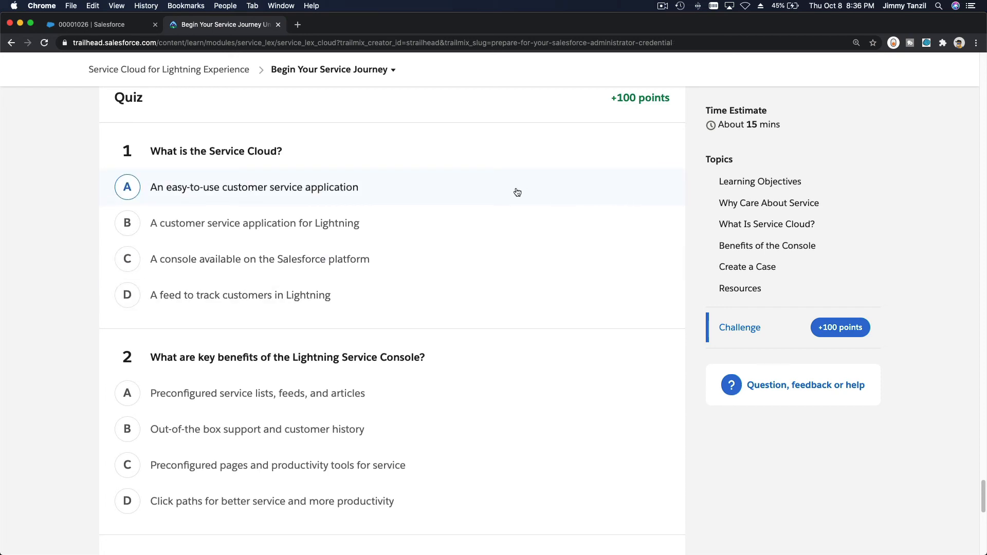
click(394, 192)
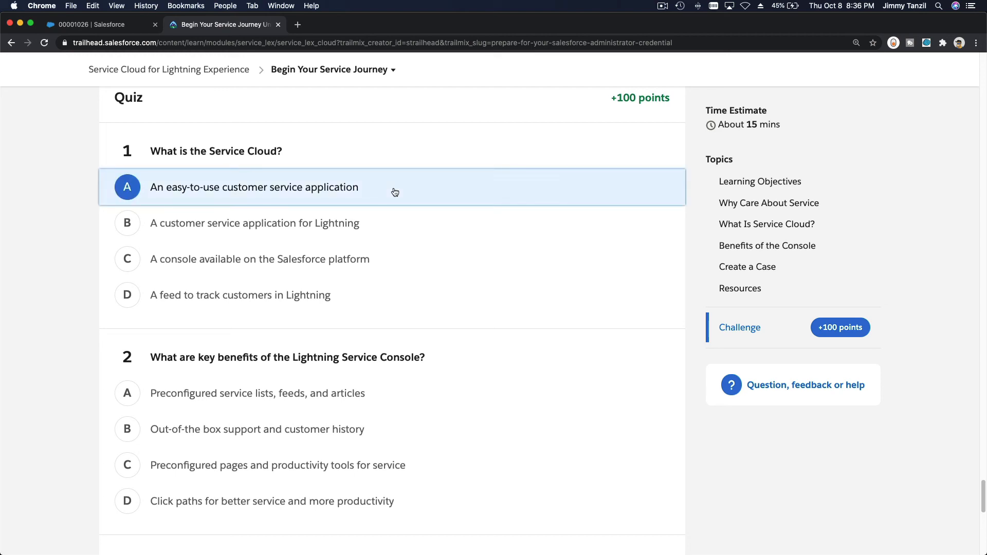
Answer quiz question 2 with "Preconfigured pages and productivity tools for service" and question 3 with "Select a case from the Cases tab, and share a post."
scroll(449, 266, down, 5)
scroll(467, 271, down, 2)
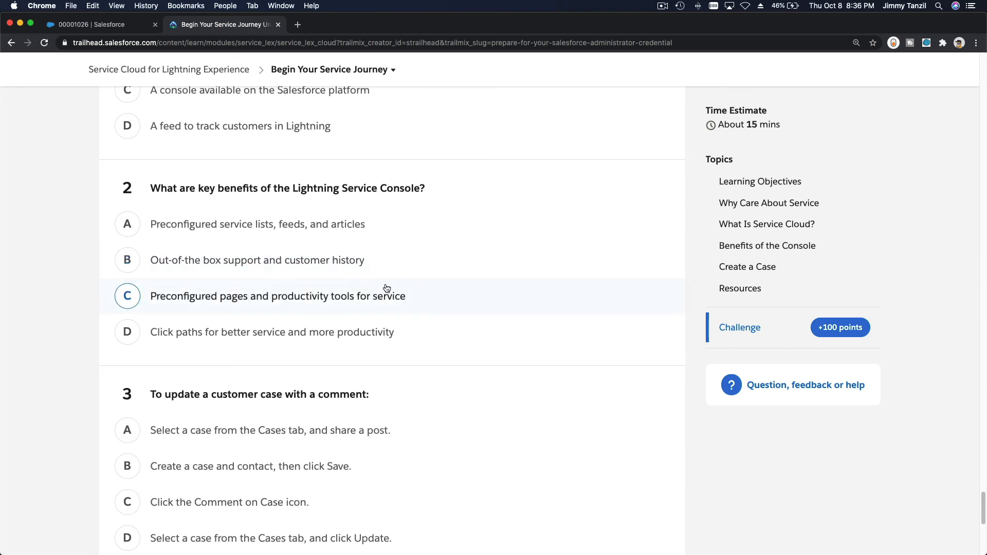
click(321, 303)
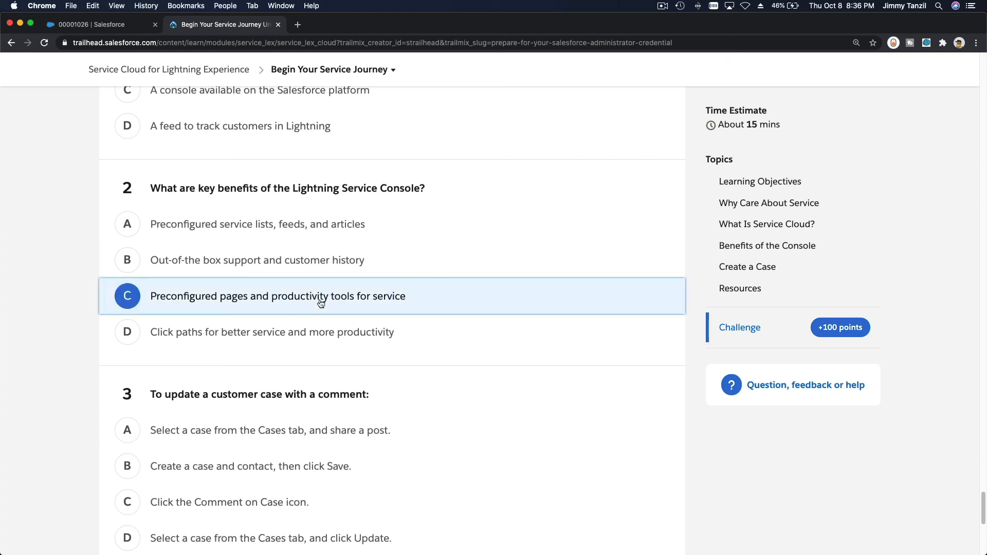
scroll(321, 303, down, 5)
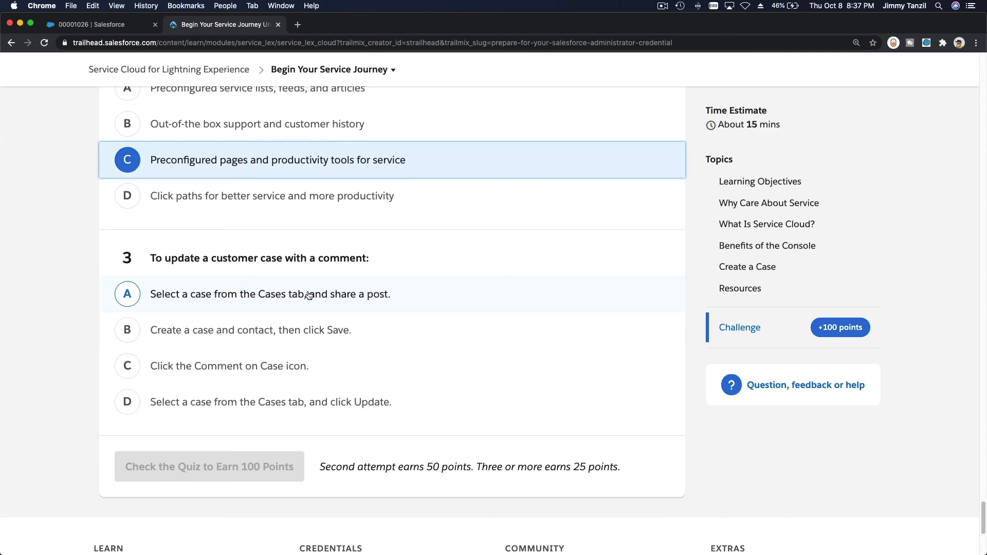
click(334, 301)
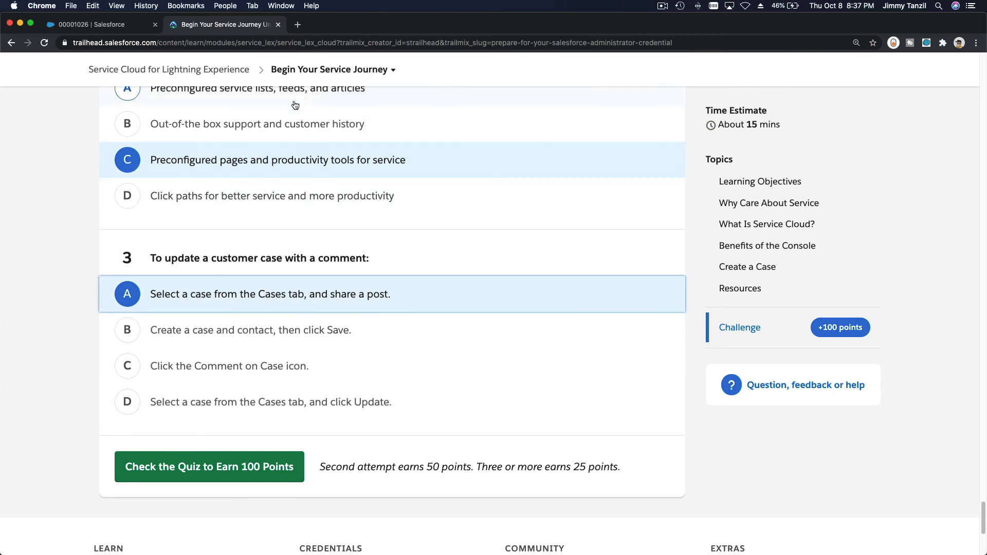
Look at the module's list of units, close it, and submit the completed quiz for checking
click(306, 71)
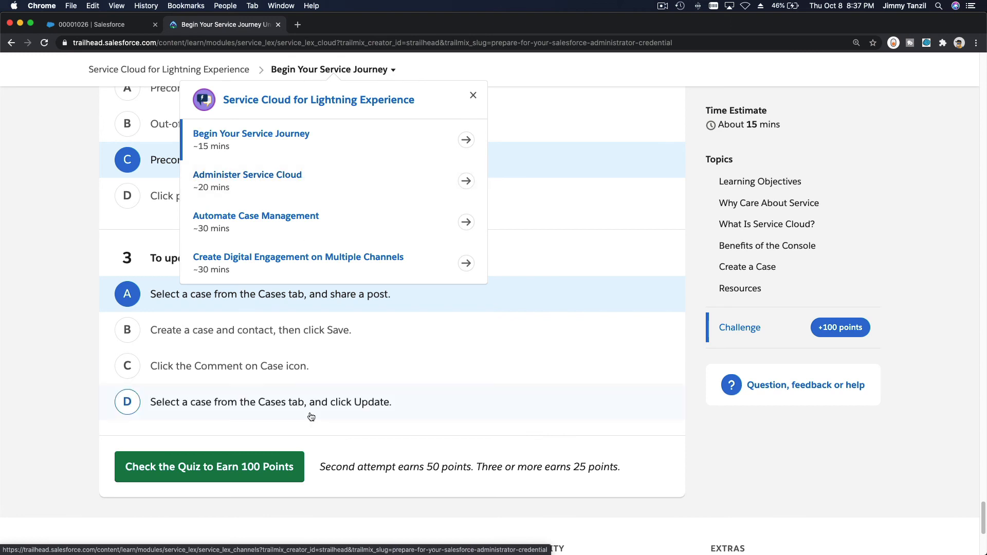
click(306, 502)
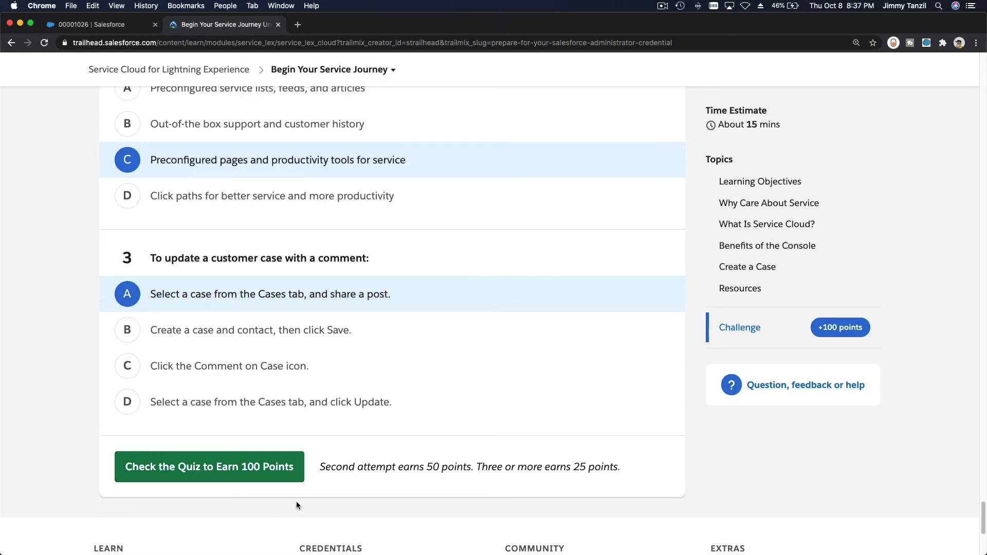
click(208, 470)
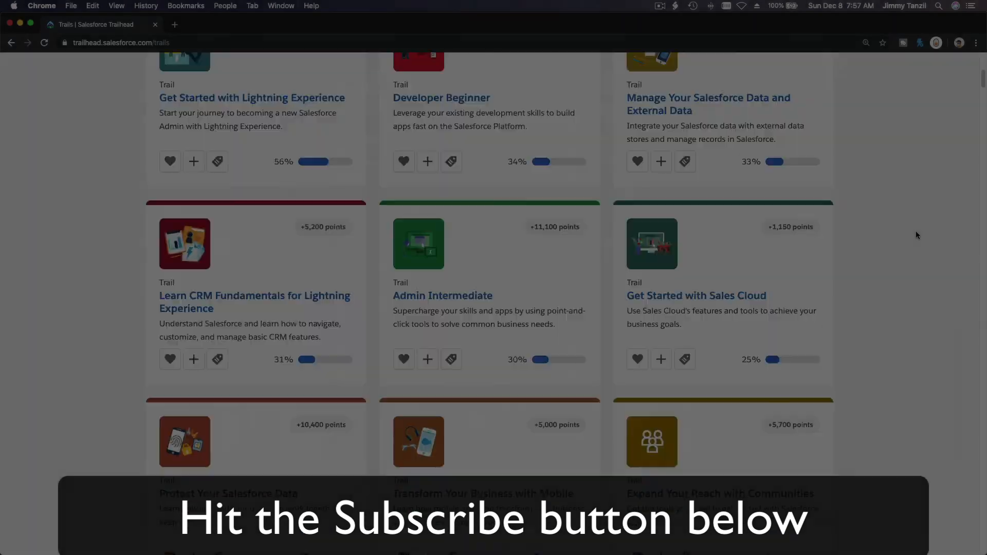
scroll(916, 235, down, 20)
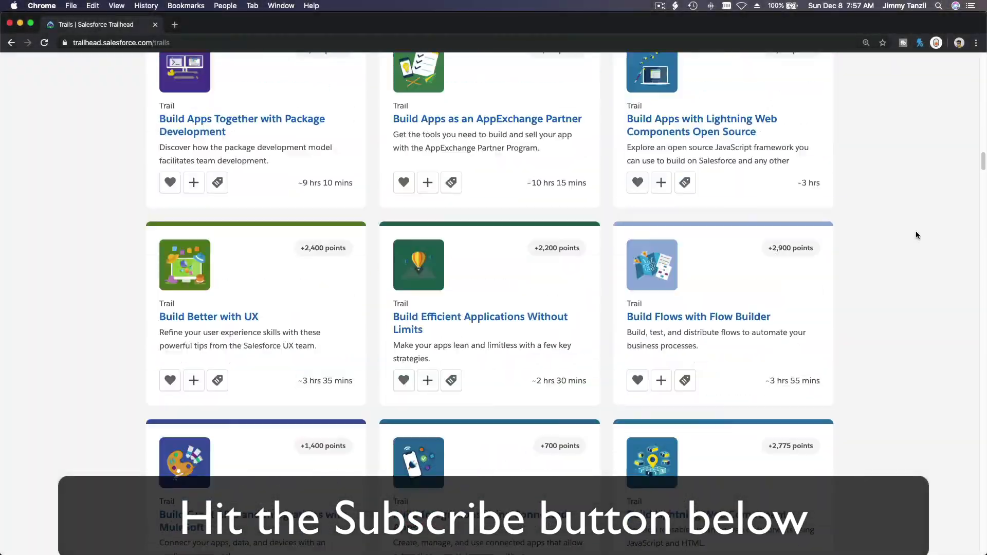
scroll(915, 230, down, 20)
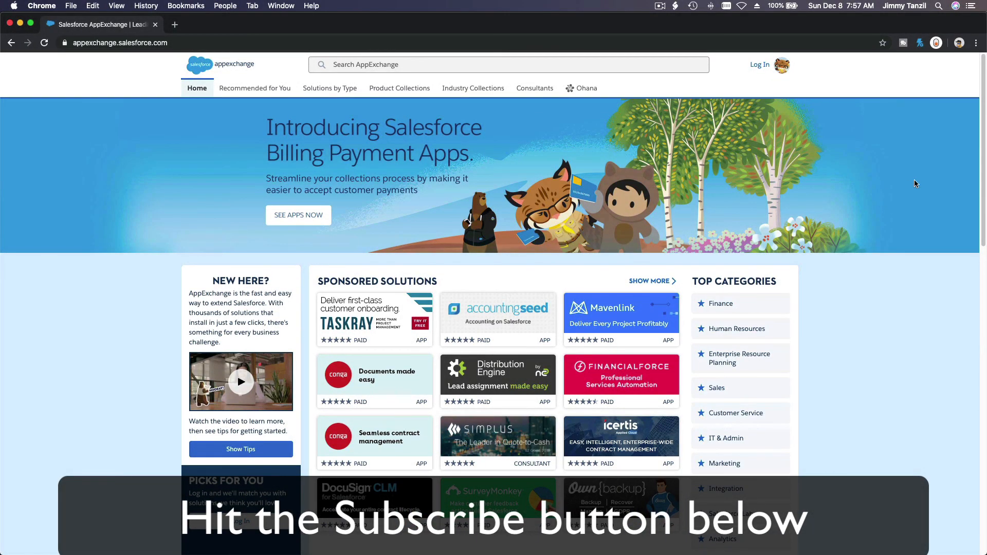
scroll(914, 183, down, 15)
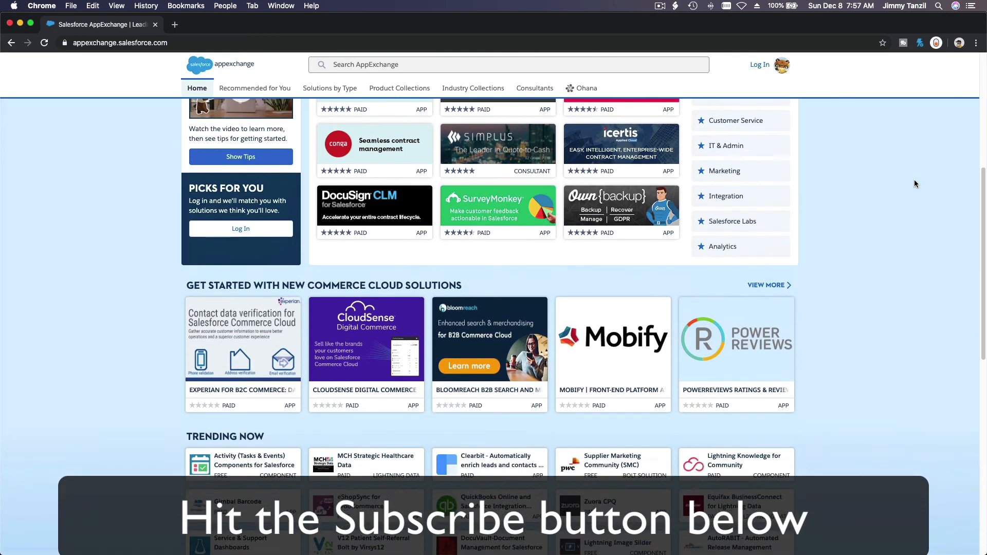
scroll(914, 181, down, 5)
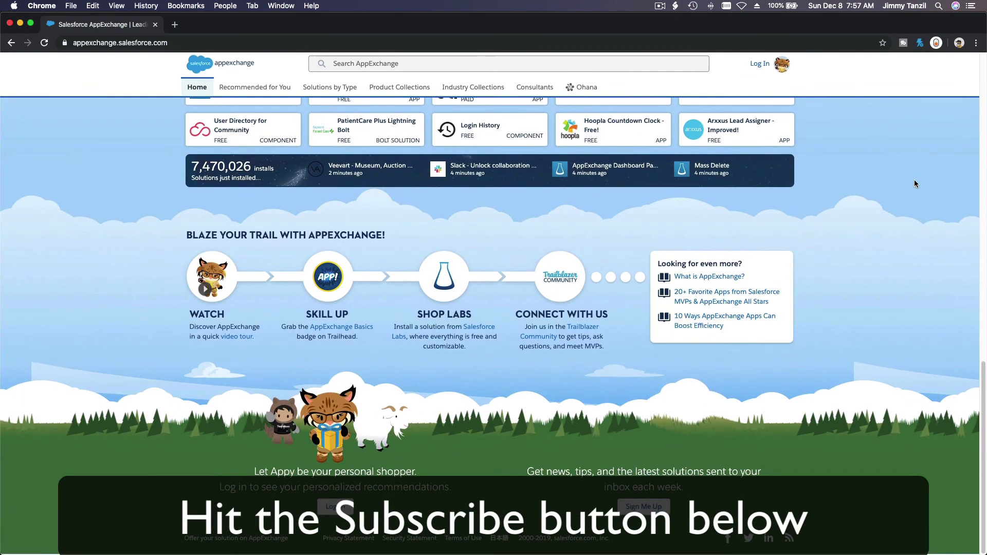